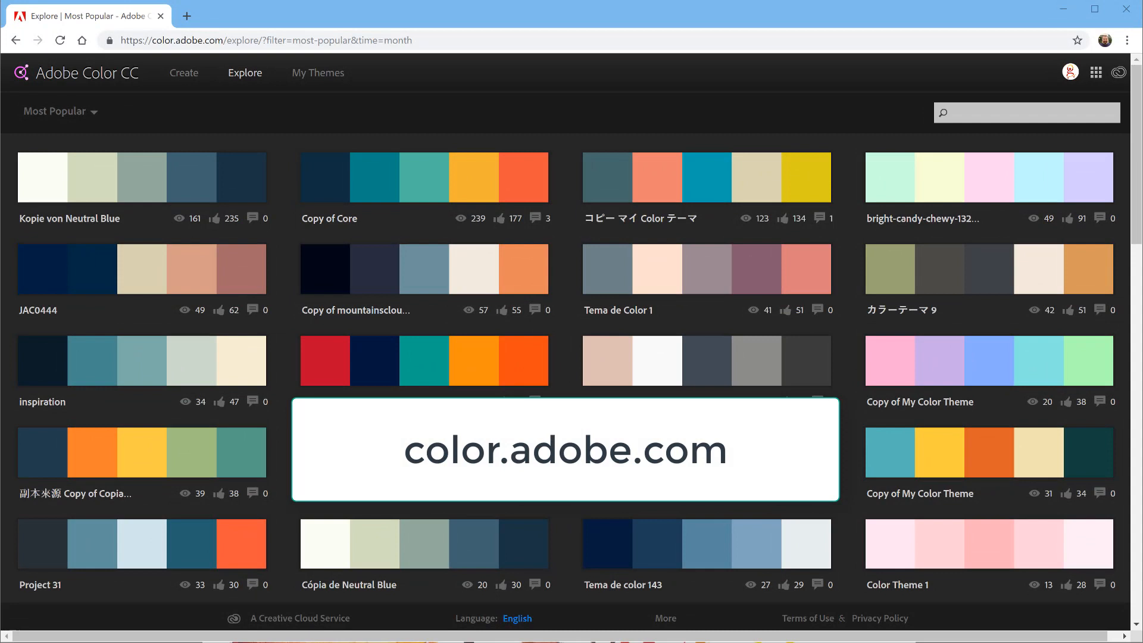
Step: Dismiss the unique colours message, then open the color wheel creation page and view its swatches and value sliders
mouse_move(429, 272)
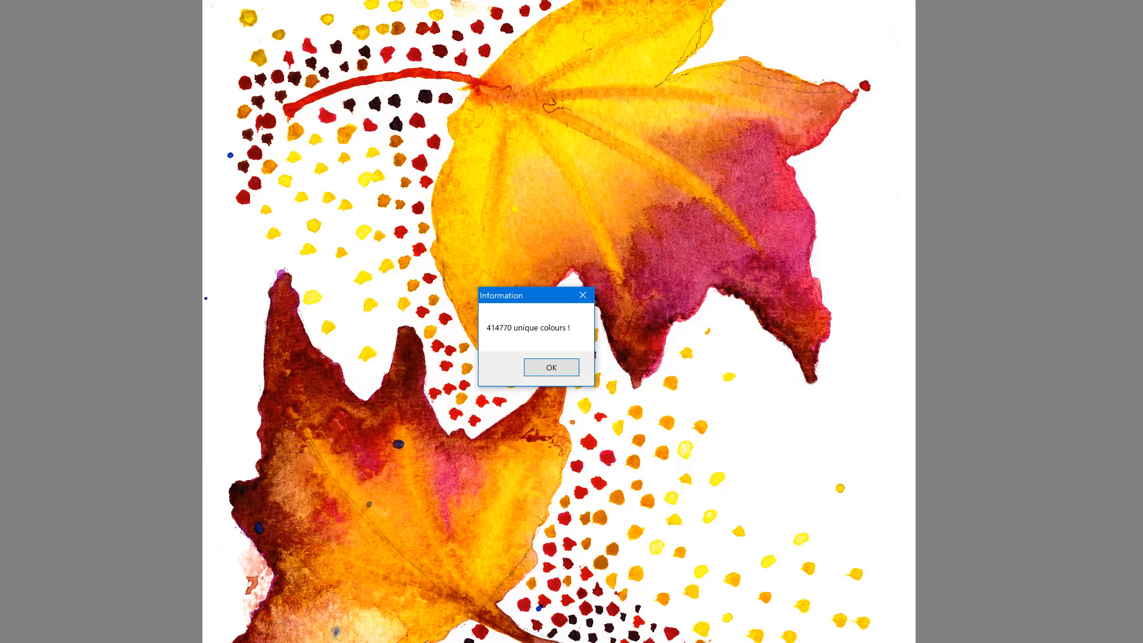
click(551, 368)
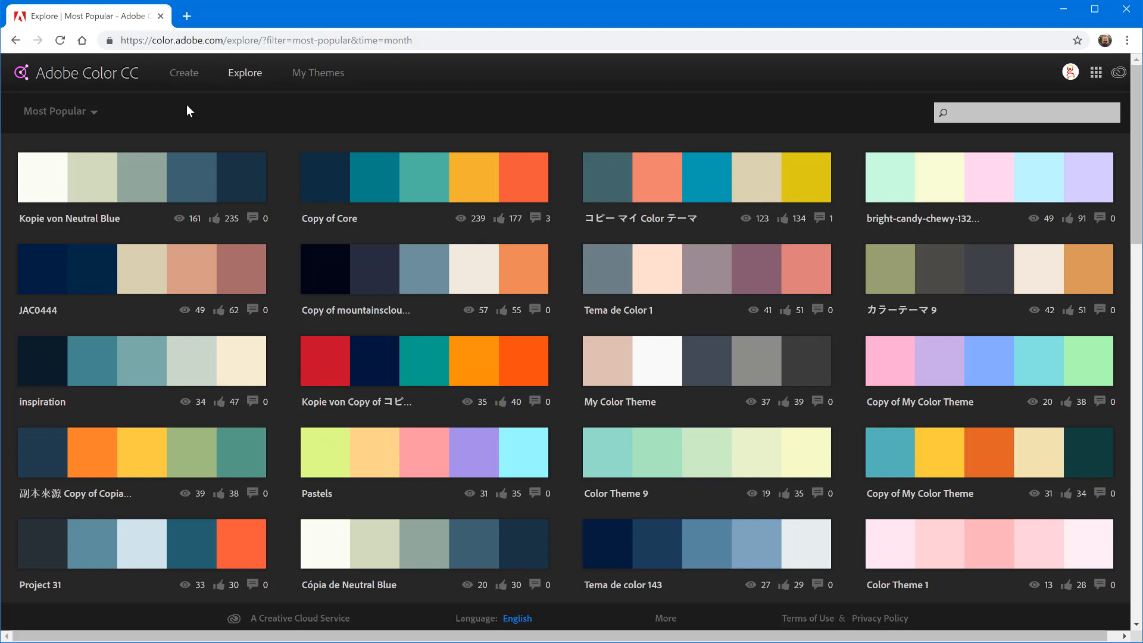
click(185, 74)
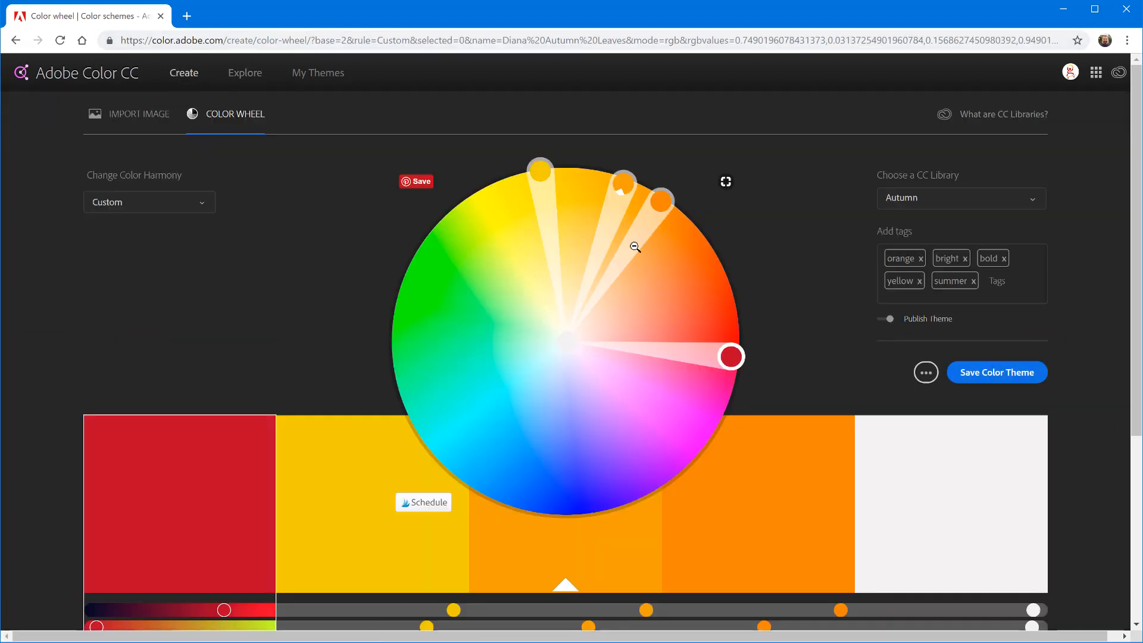
scroll(577, 428, down, 5)
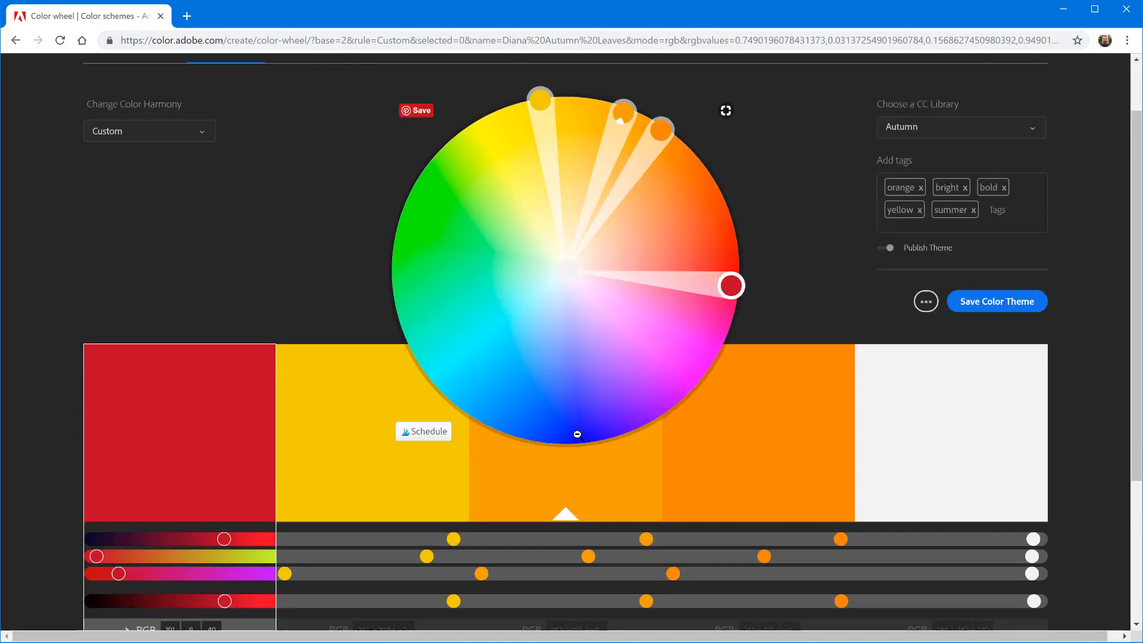
scroll(577, 434, up, 2)
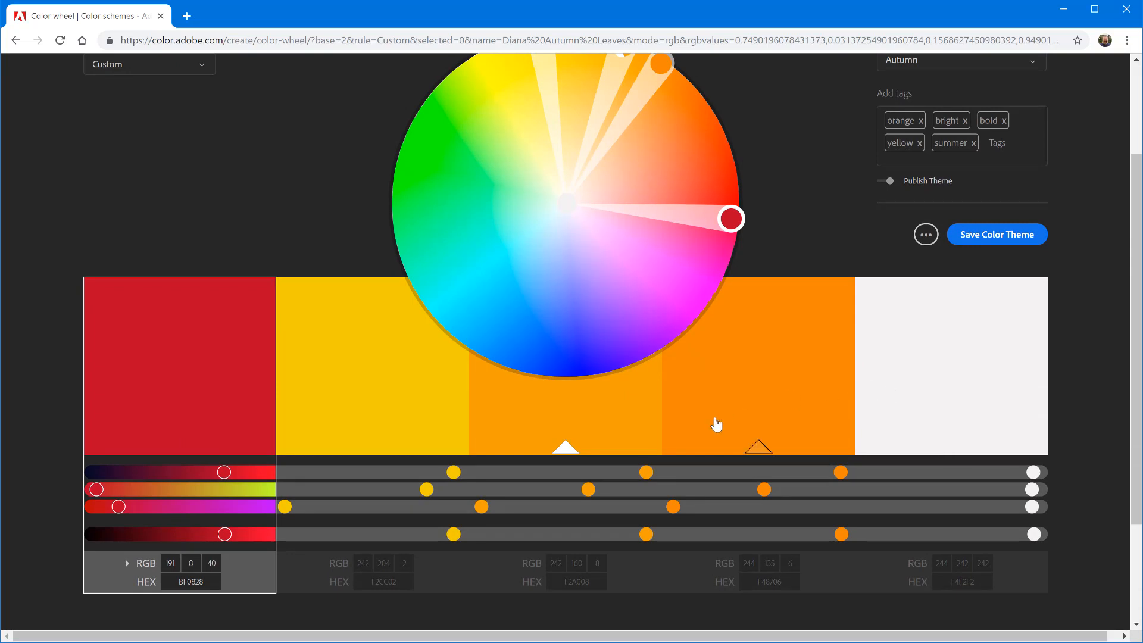
scroll(716, 424, down, 2)
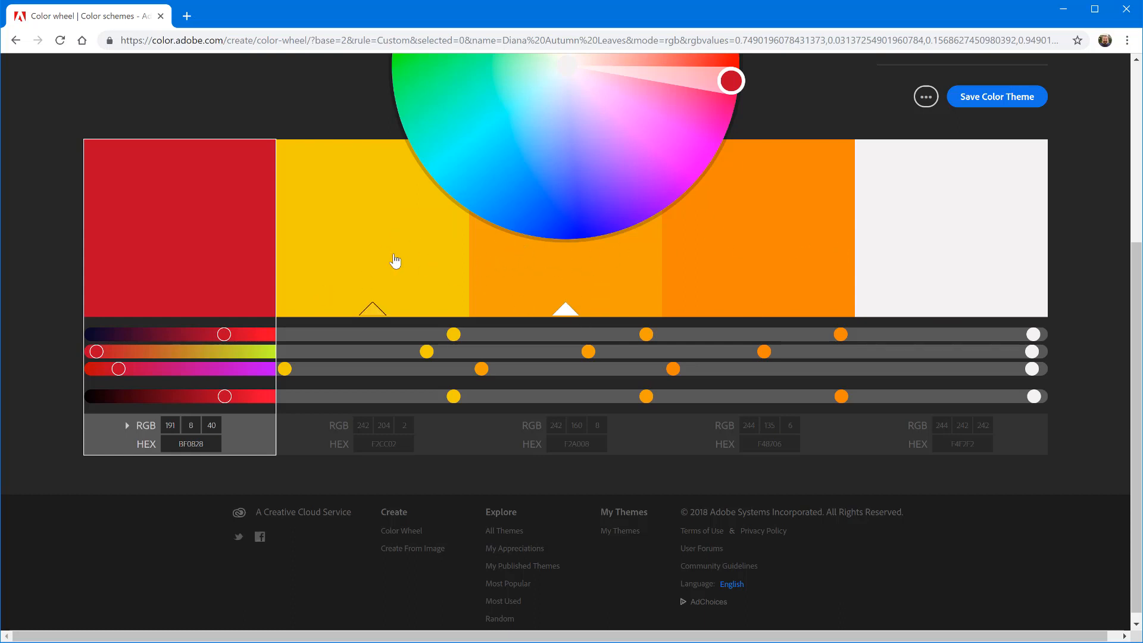
Step: Select the middle swatch of the theme and lower its green value to 153
click(566, 442)
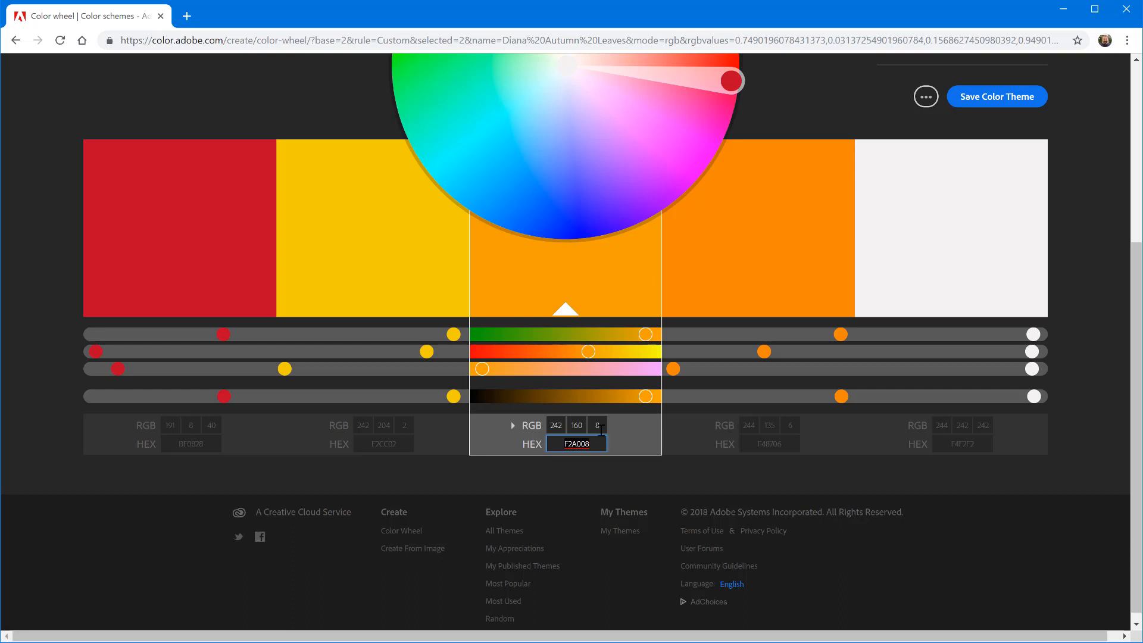
mouse_move(588, 352)
mouse_down()
mouse_move(566, 357)
mouse_move(595, 357)
mouse_move(584, 359)
mouse_up()
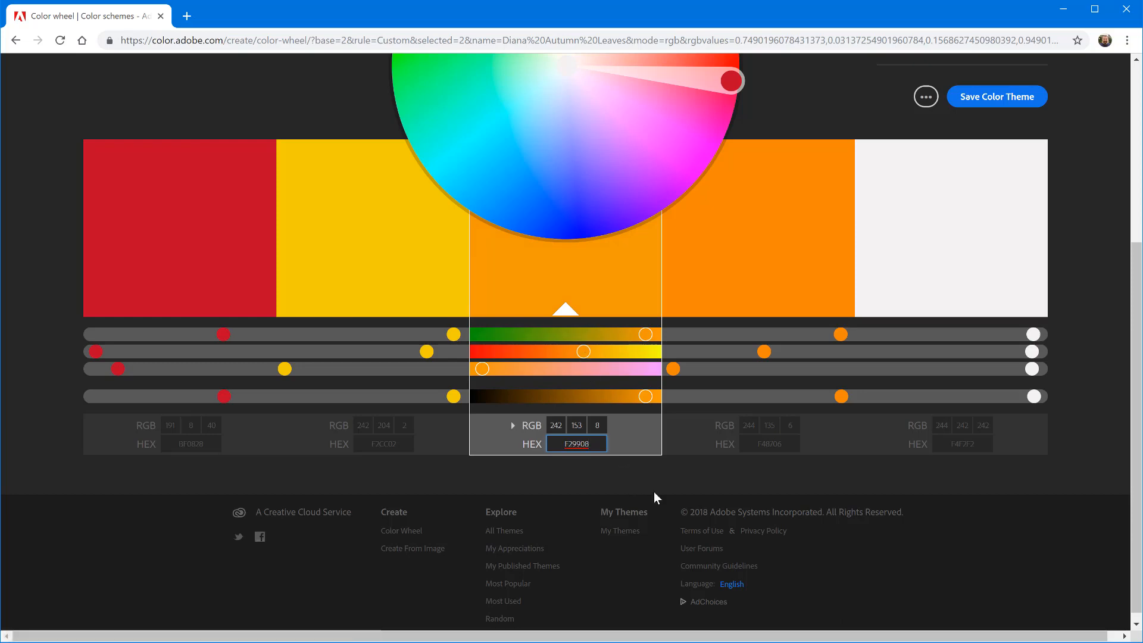
scroll(657, 494, up, 5)
scroll(657, 494, down, 1)
scroll(657, 494, down, 4)
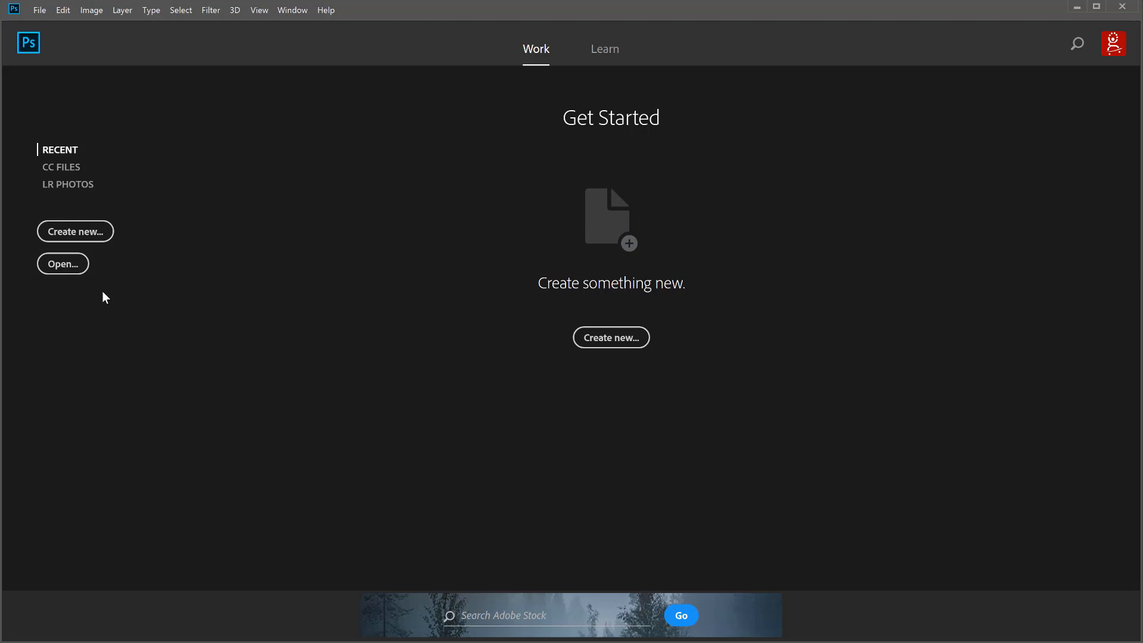
Step: Switch to Photoshop, open the autumn leaves image and sample the light orange ffb82c from the upper leaf in the foreground Color Picker
click(68, 263)
double_click(224, 140)
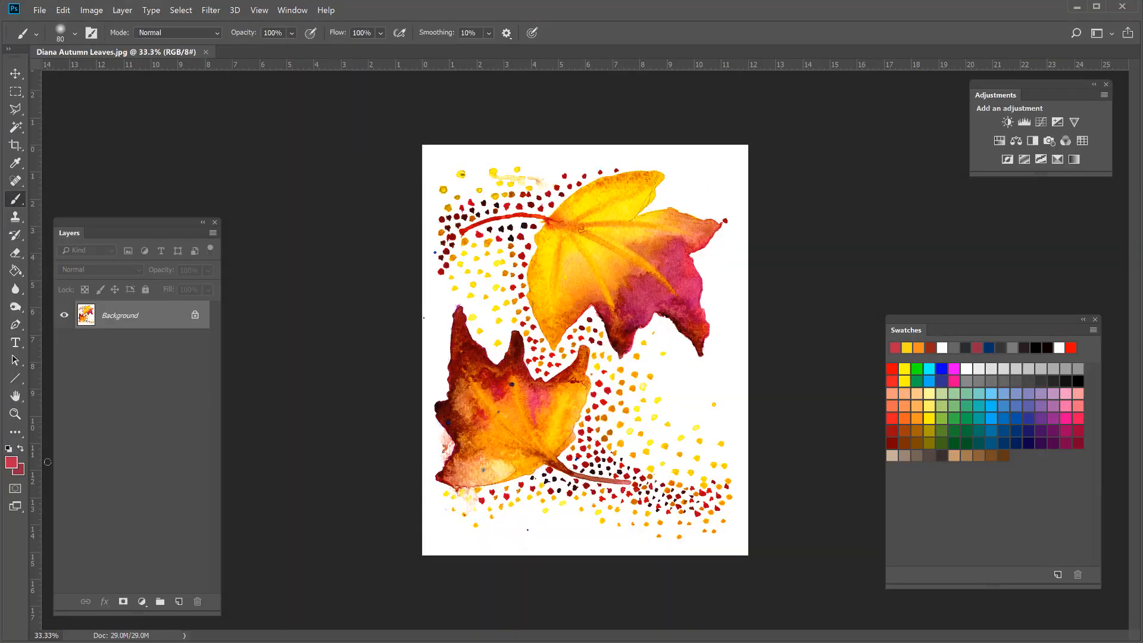
click(13, 463)
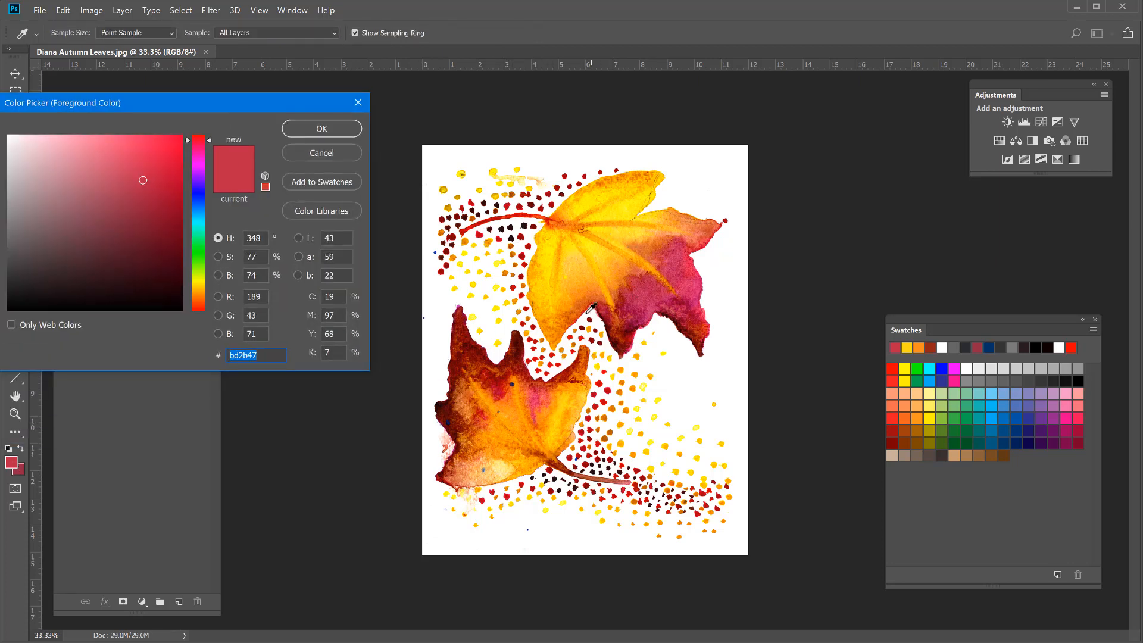
drag(581, 294, 570, 269)
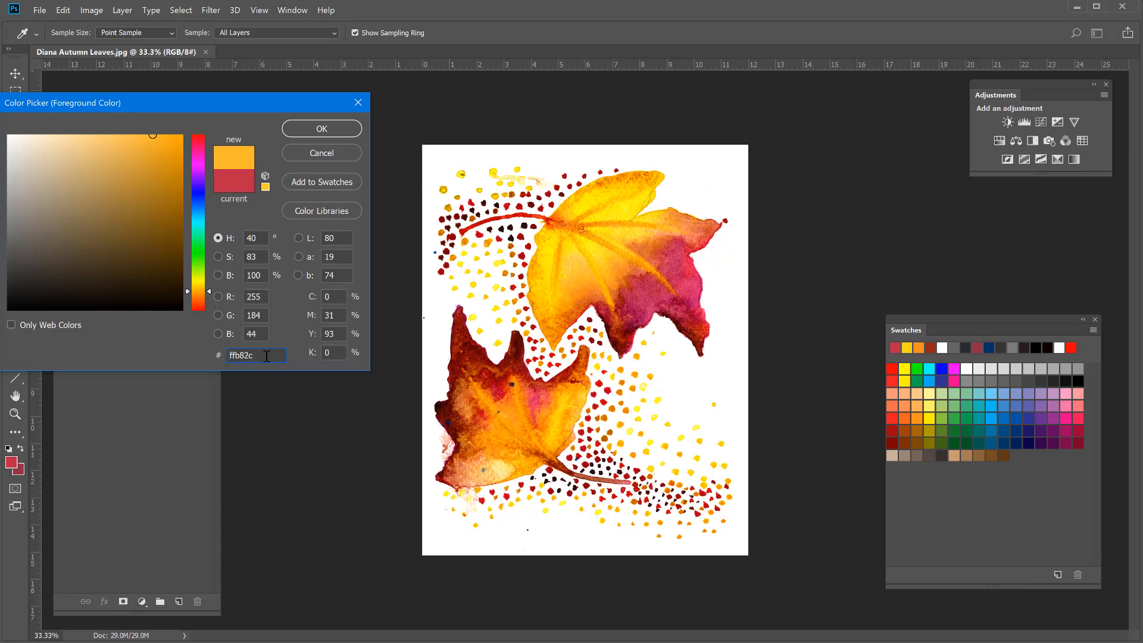
Step: Copy the sampled color's hex code ffb82c and paste it as the middle swatch's hex value in Adobe Color
drag(266, 356, 231, 356)
right_click(242, 355)
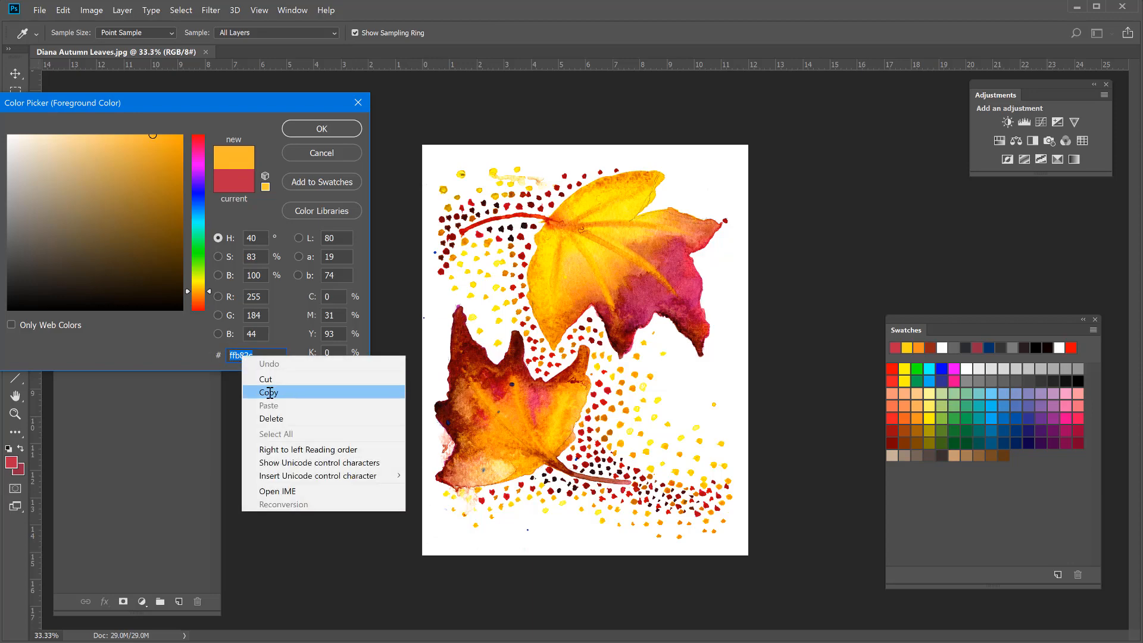
click(273, 388)
key(alt+Tab)
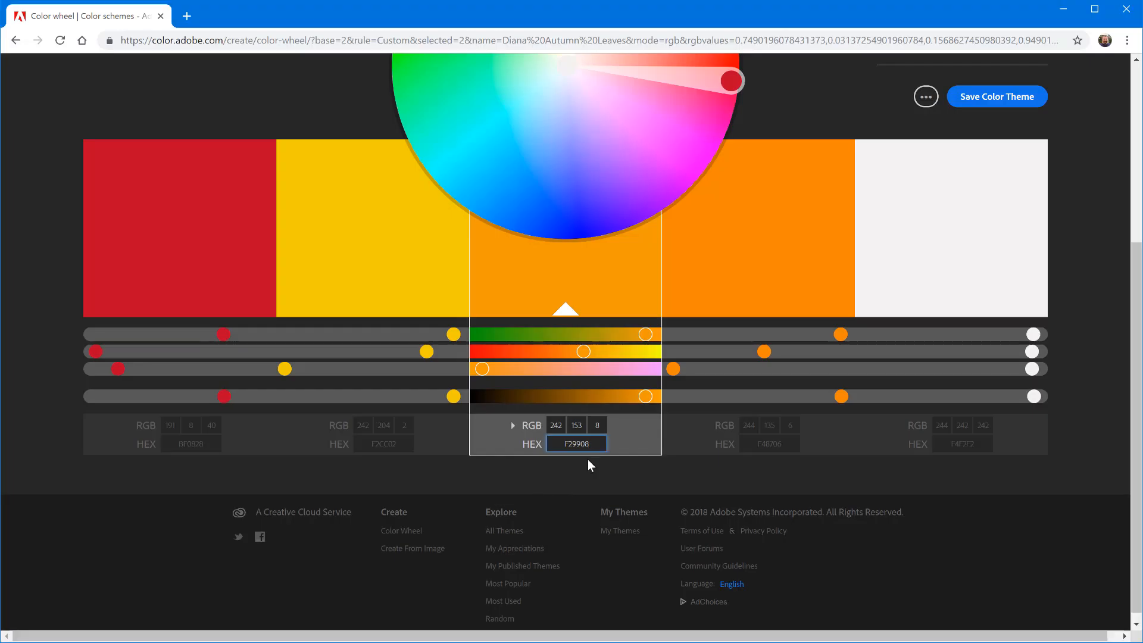
right_click(571, 445)
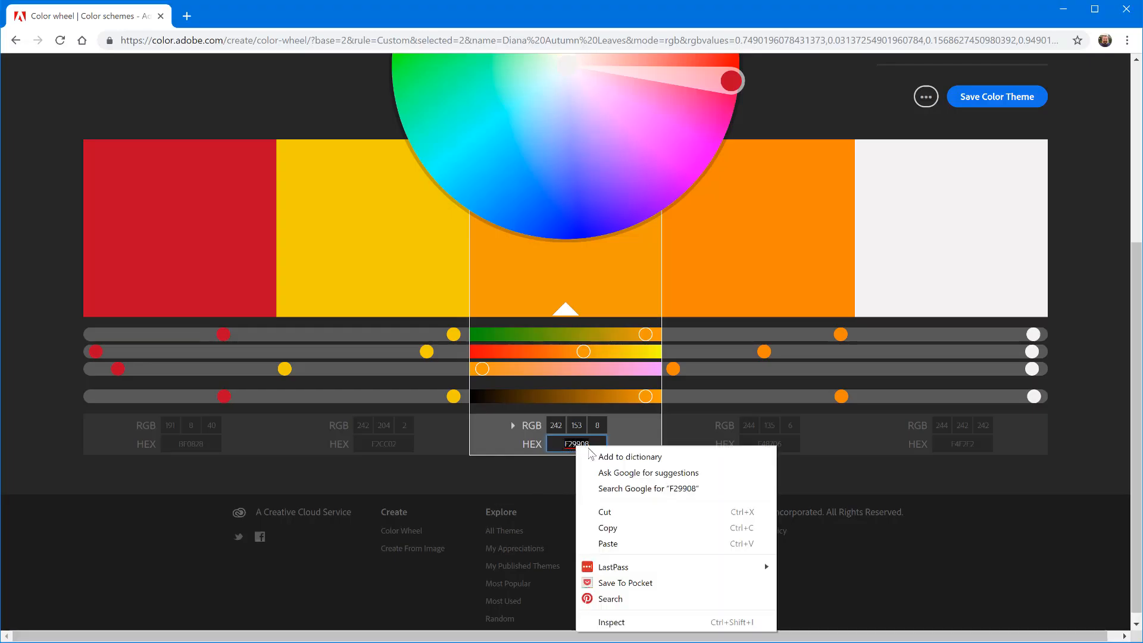
click(607, 541)
key(Return)
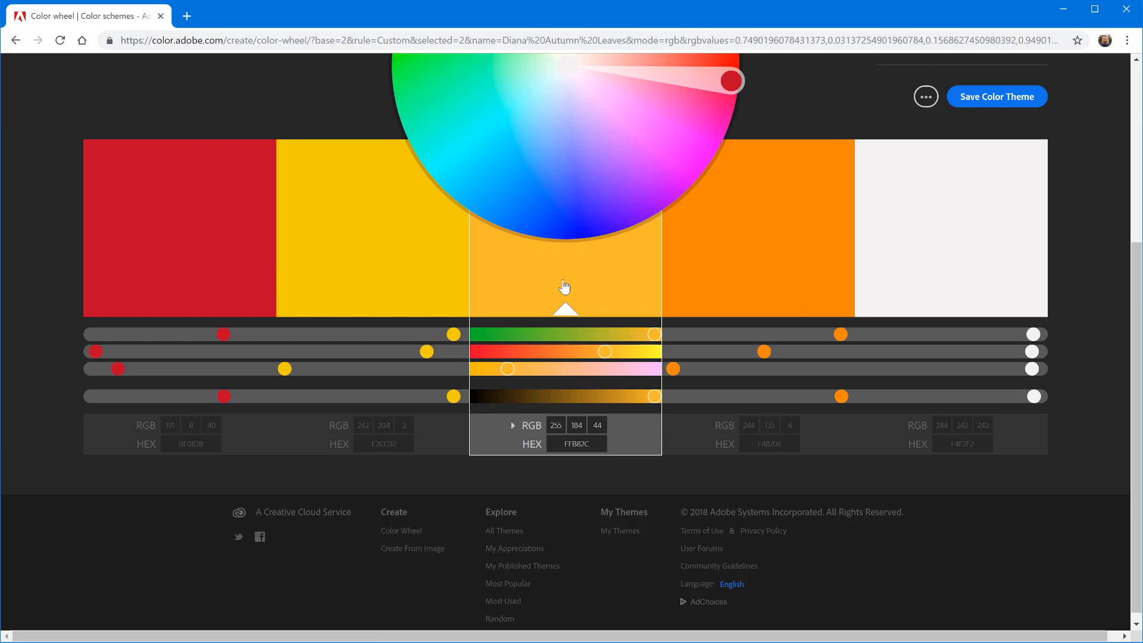
Step: Apply the Analogous color harmony to the theme based on the middle orange swatch
scroll(564, 288, up, 5)
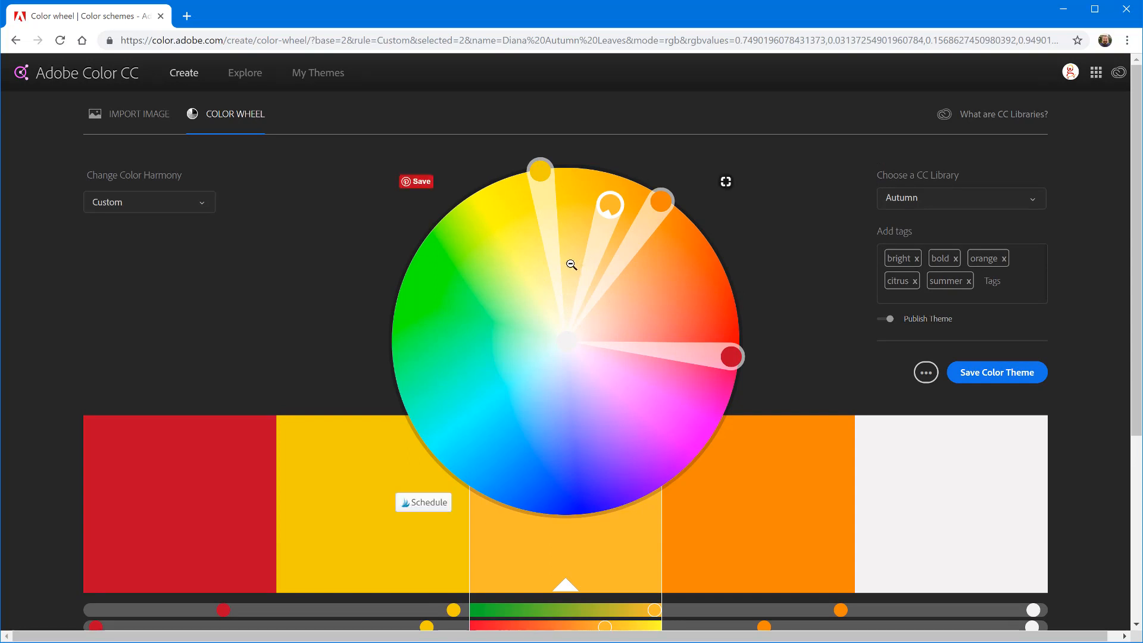
click(147, 208)
click(123, 226)
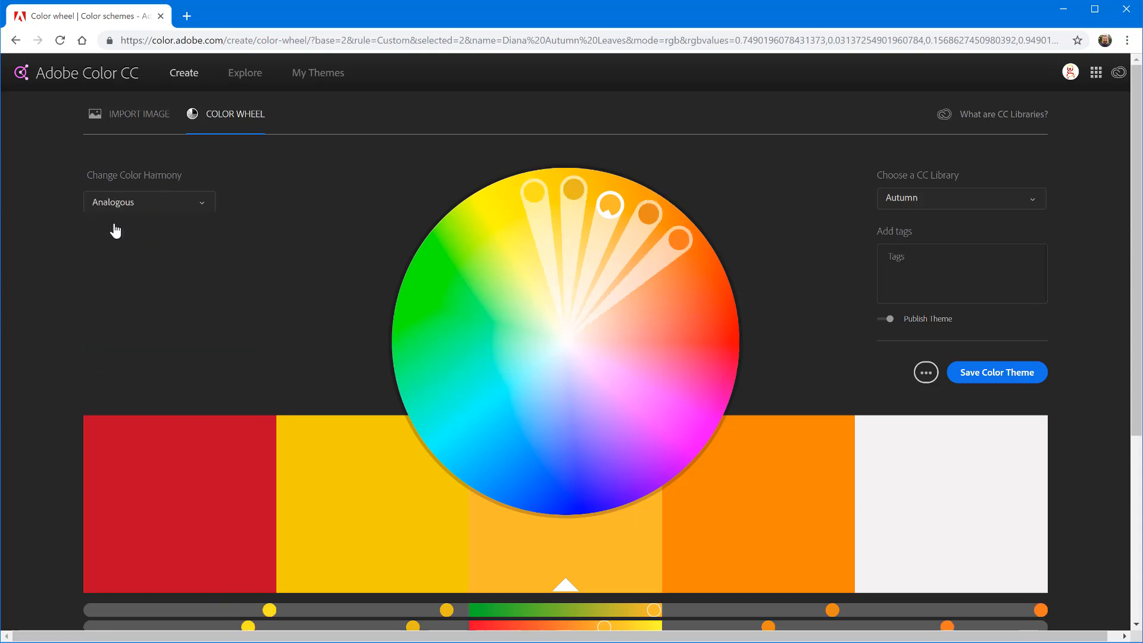
scroll(201, 276, down, 2)
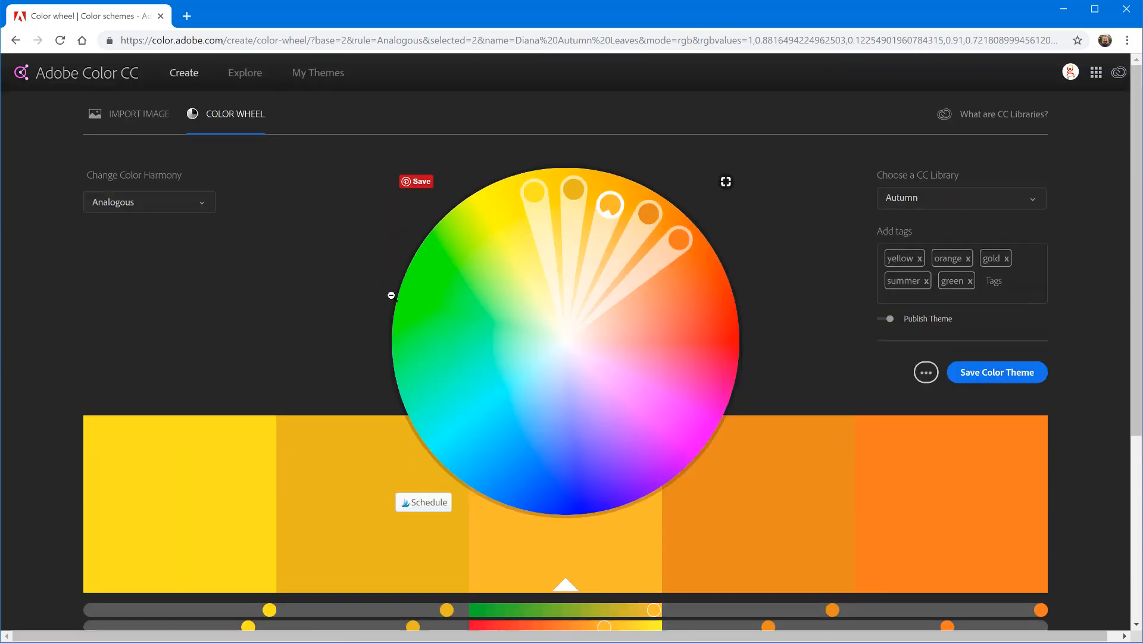
Step: Change the color harmony of the theme to Monochromatic
scroll(859, 395, up, 2)
click(153, 205)
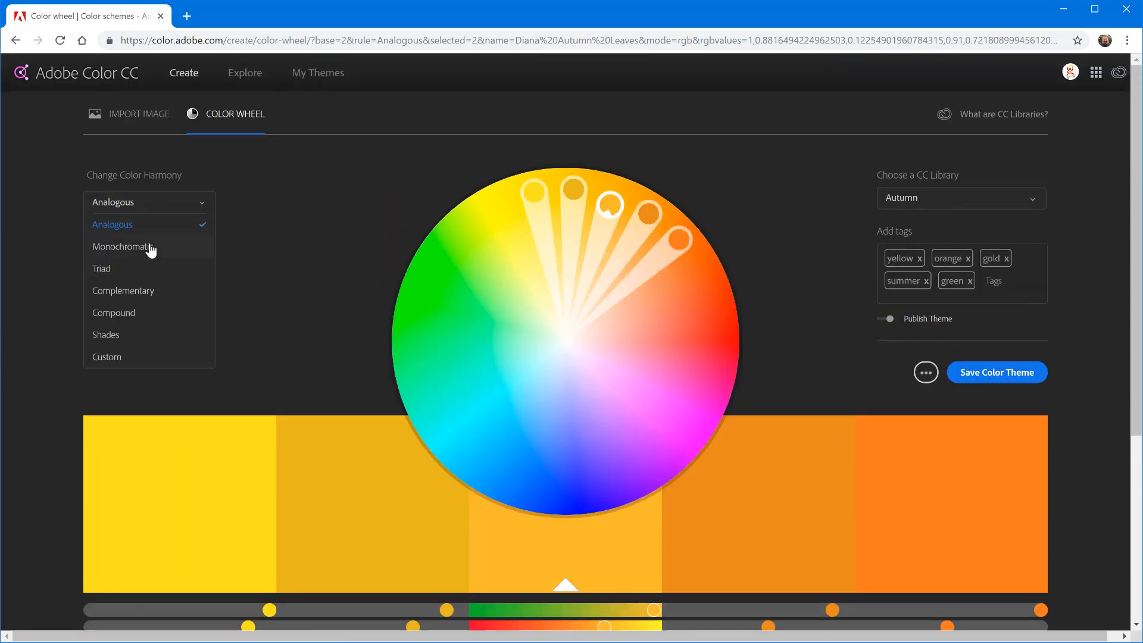
click(149, 247)
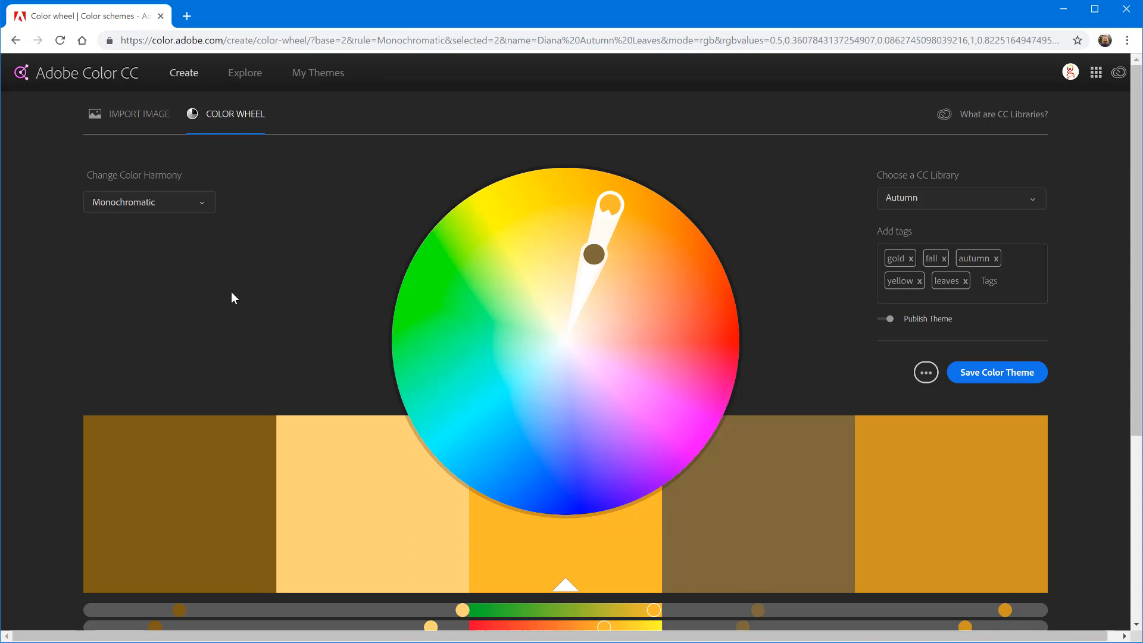
Step: Change the color harmony to Complementary and view the resulting swatches with their sliders
click(180, 212)
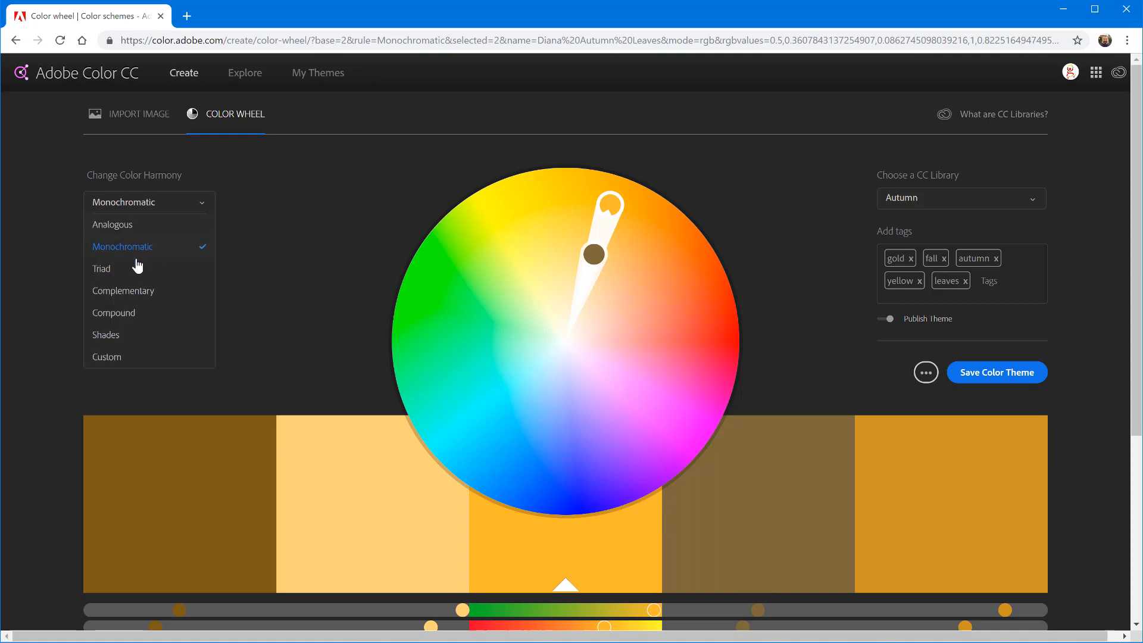
click(129, 295)
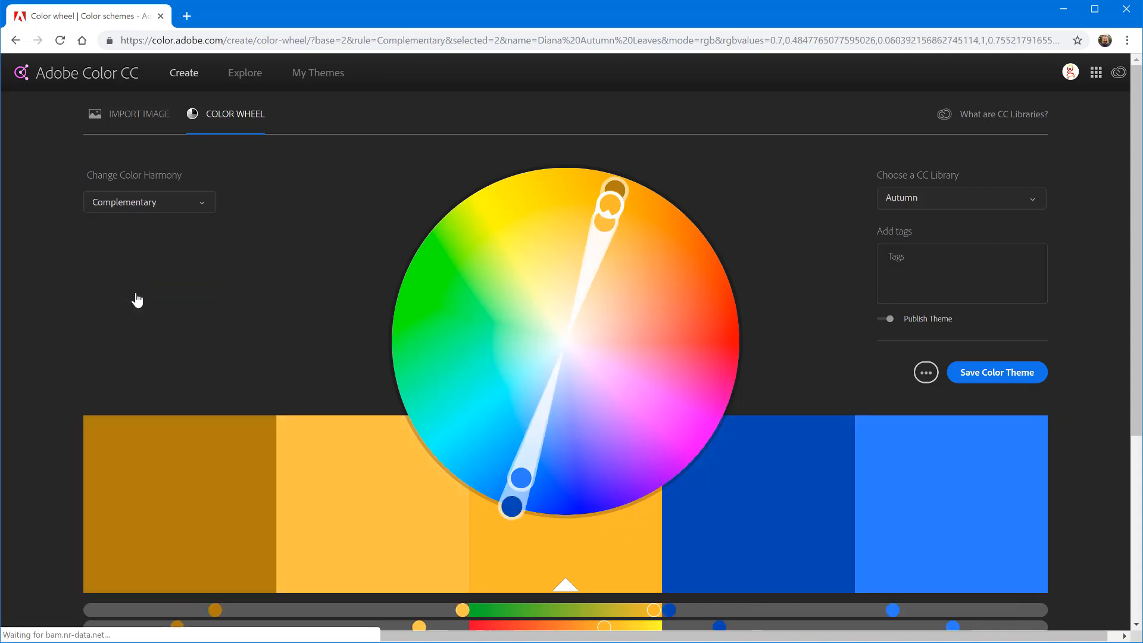
scroll(187, 300, down, 1)
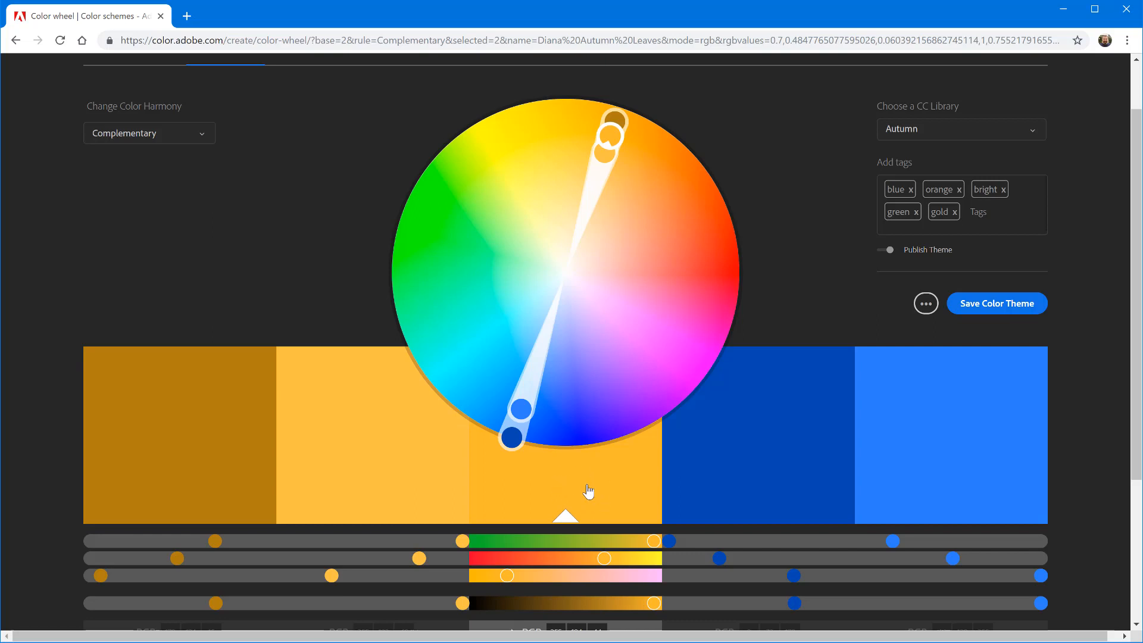
Step: Change the color harmony to Triad and move the inner purple marker on the wheel to a less saturated, pinker purple
scroll(588, 491, up, 2)
click(160, 205)
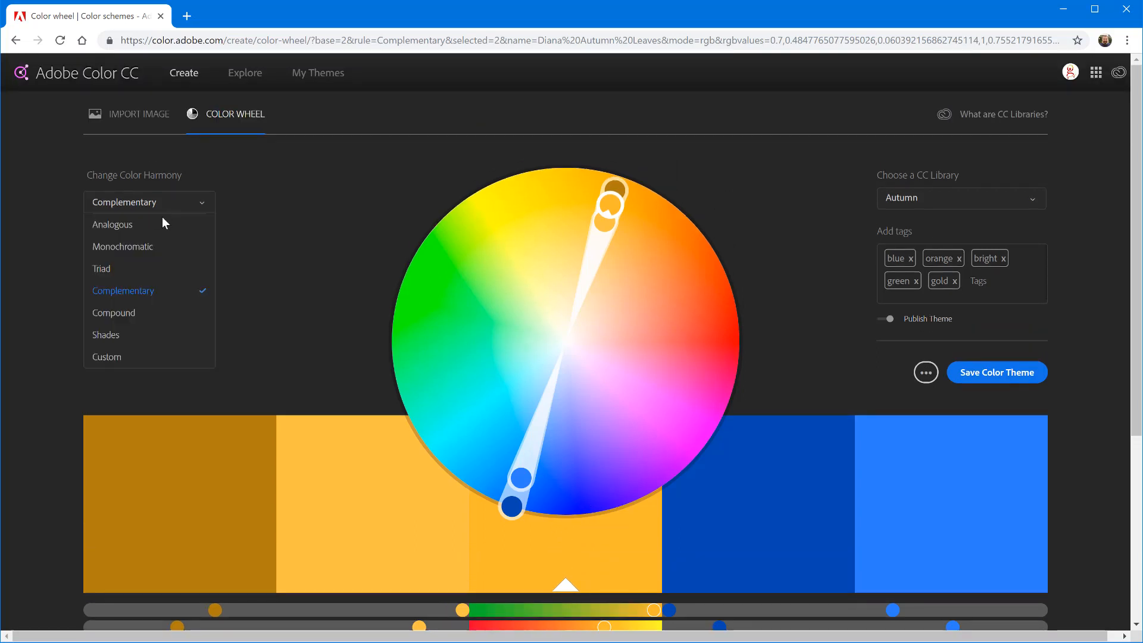
click(123, 271)
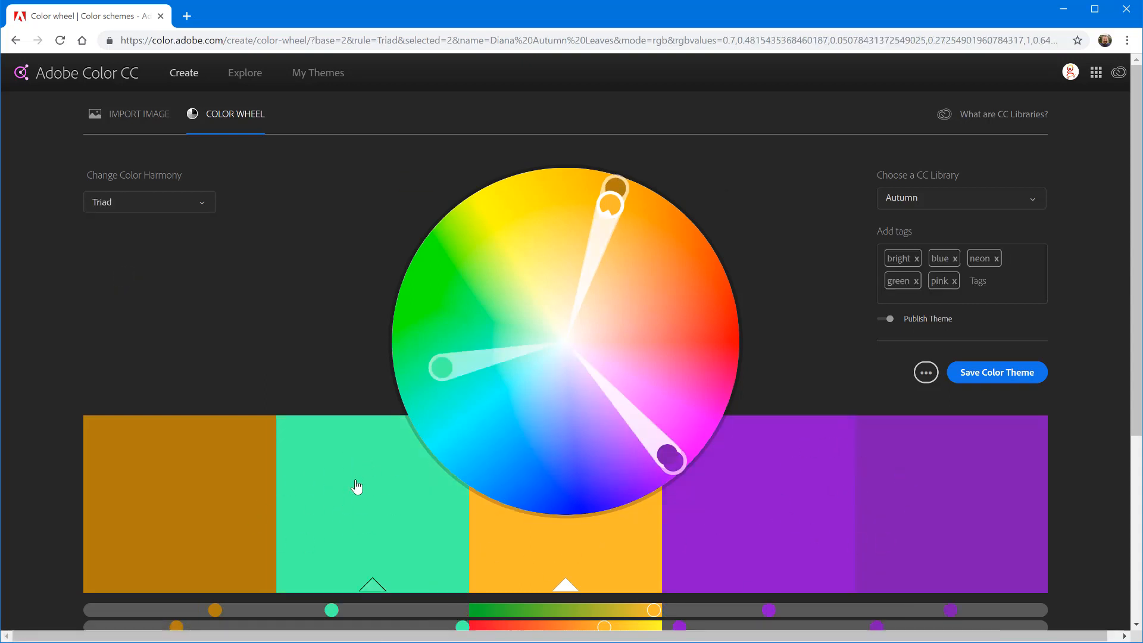
scroll(331, 492, down, 1)
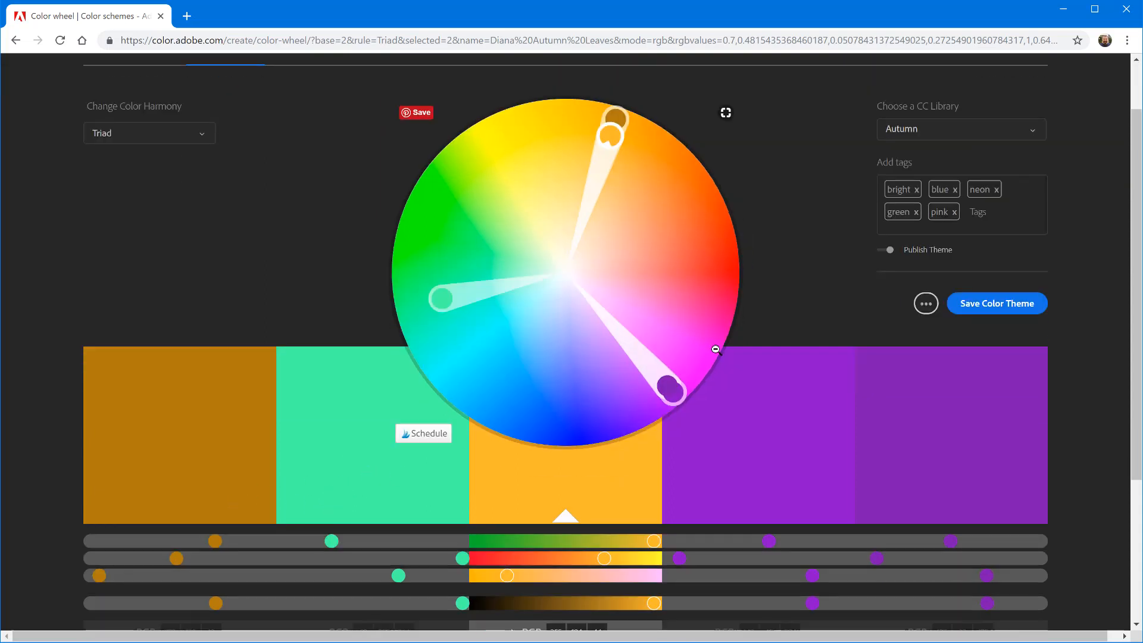
drag(668, 385, 657, 360)
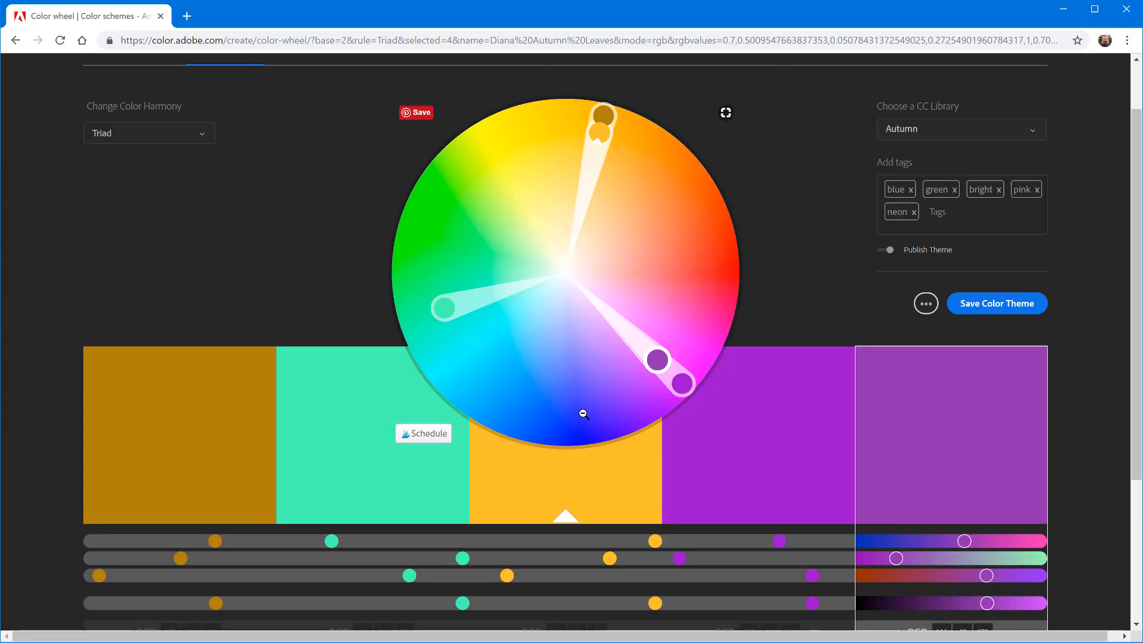
scroll(582, 411, up, 1)
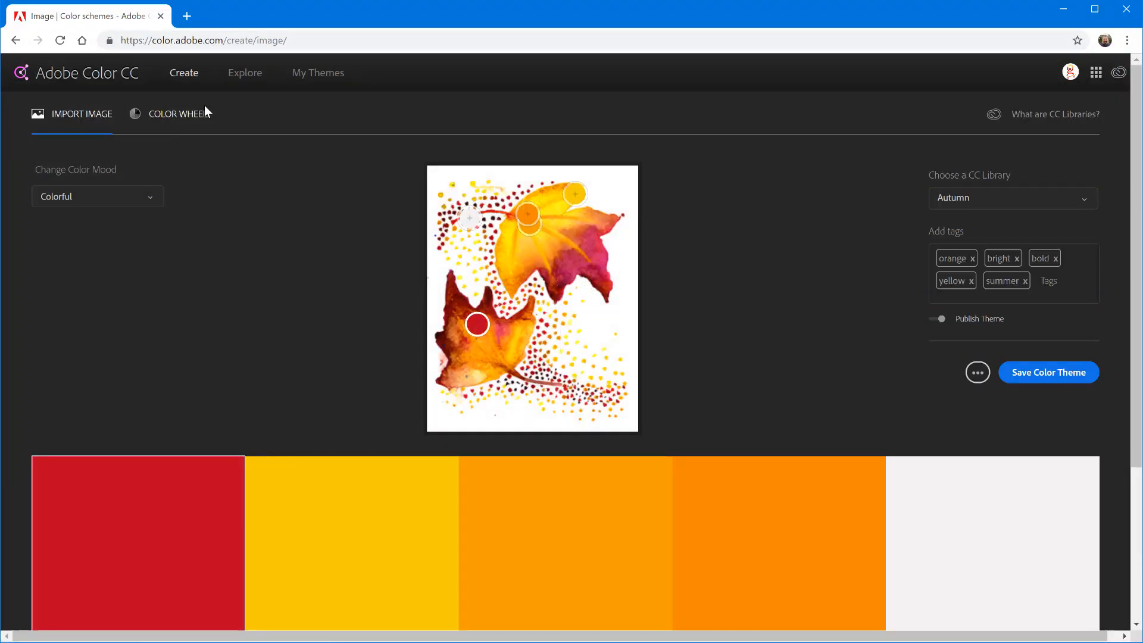
Step: Set the color mood of the theme extracted from the imported leaves image to Bright
scroll(709, 306, down, 1)
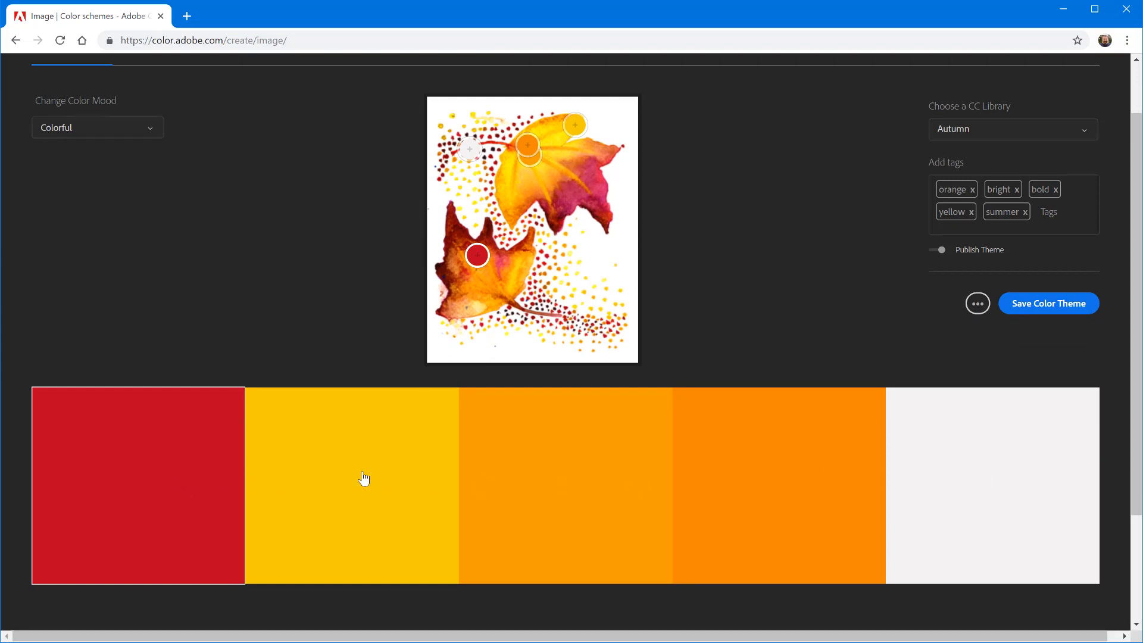
scroll(363, 478, up, 1)
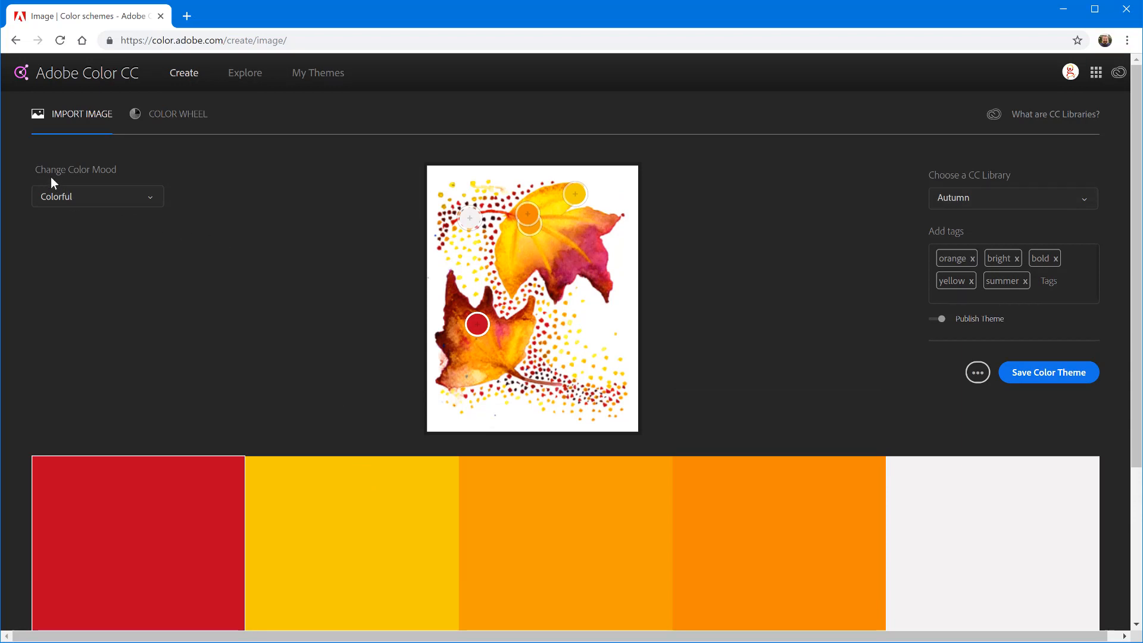
click(99, 200)
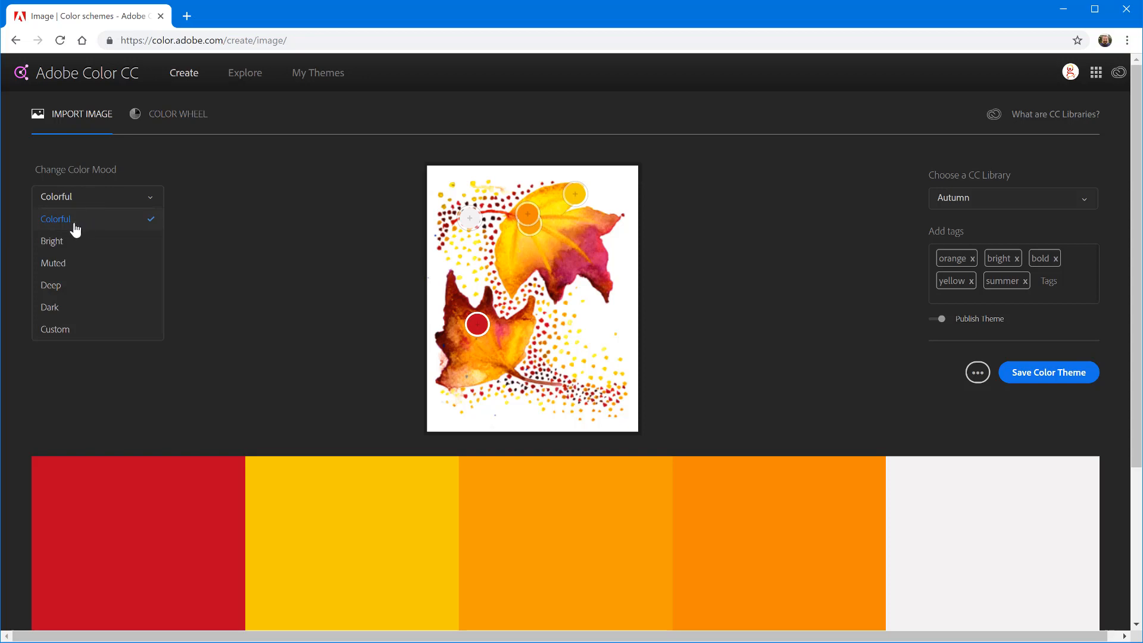
click(67, 244)
Step: Change the image theme's color mood to Muted and view the extracted swatches
click(77, 202)
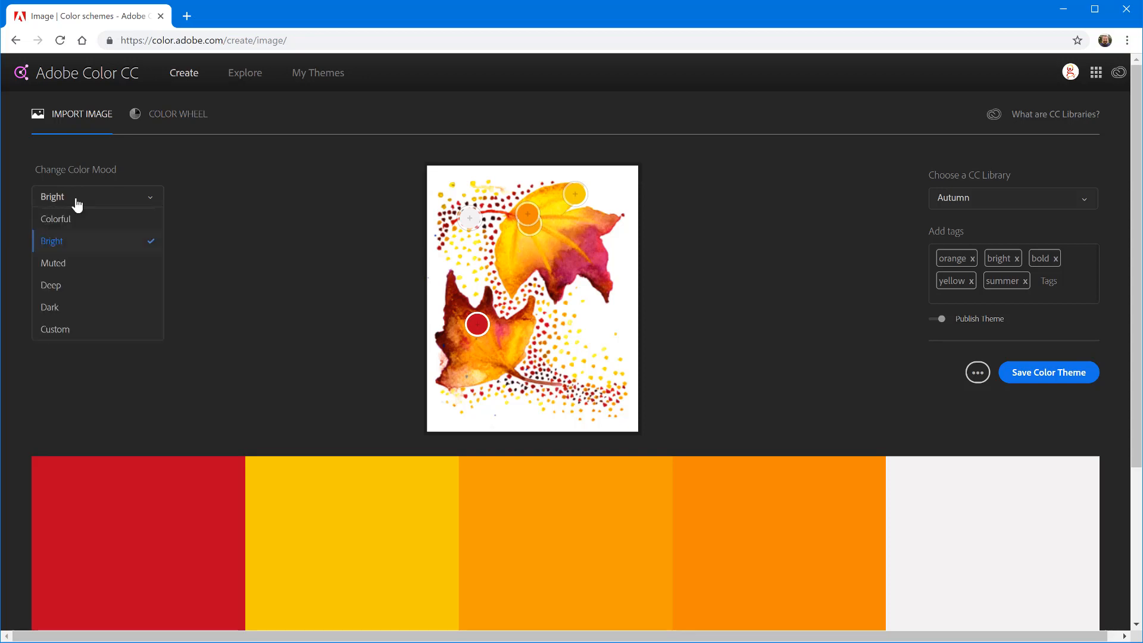
click(79, 264)
scroll(179, 321, down, 2)
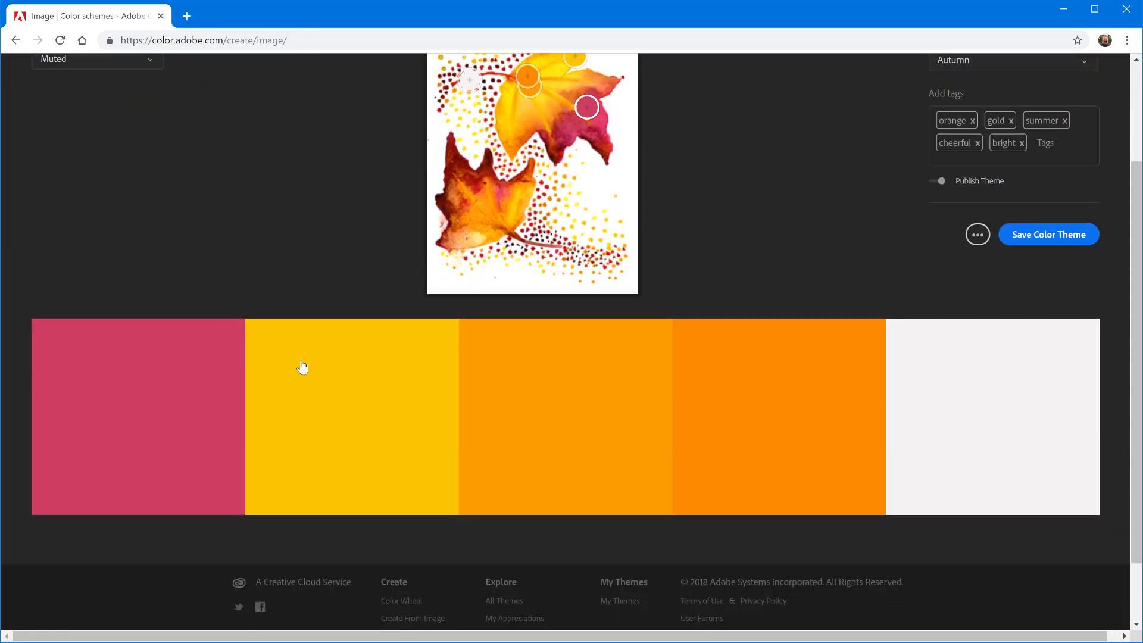
Step: Set the image theme's color mood to Deep and view the extracted swatches
scroll(301, 366, up, 2)
click(106, 198)
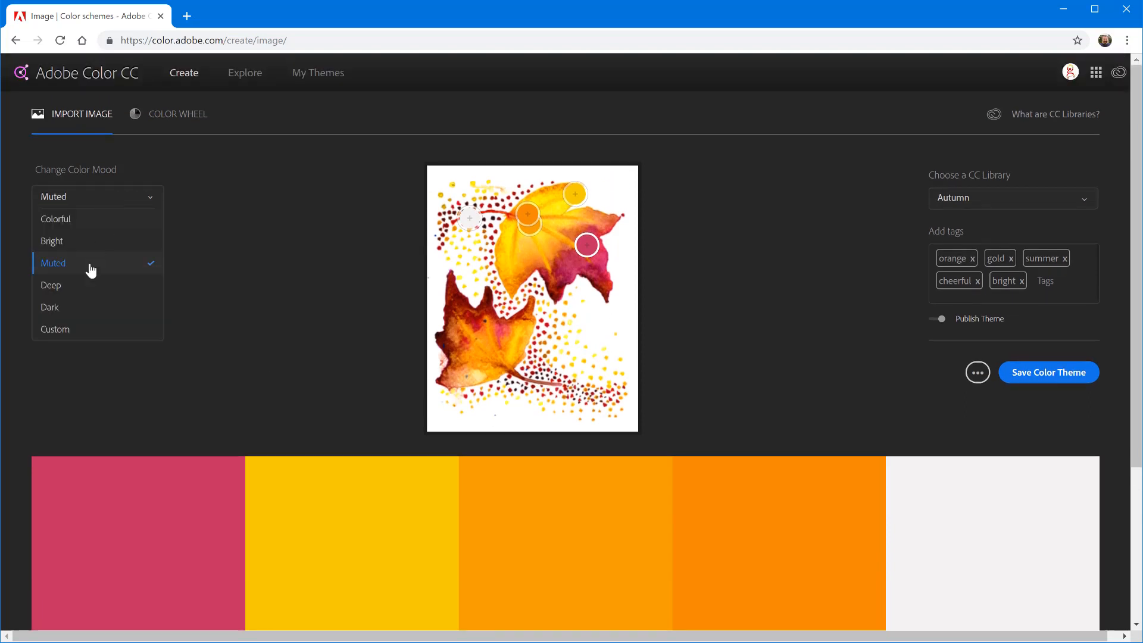
click(81, 291)
scroll(255, 352, down, 1)
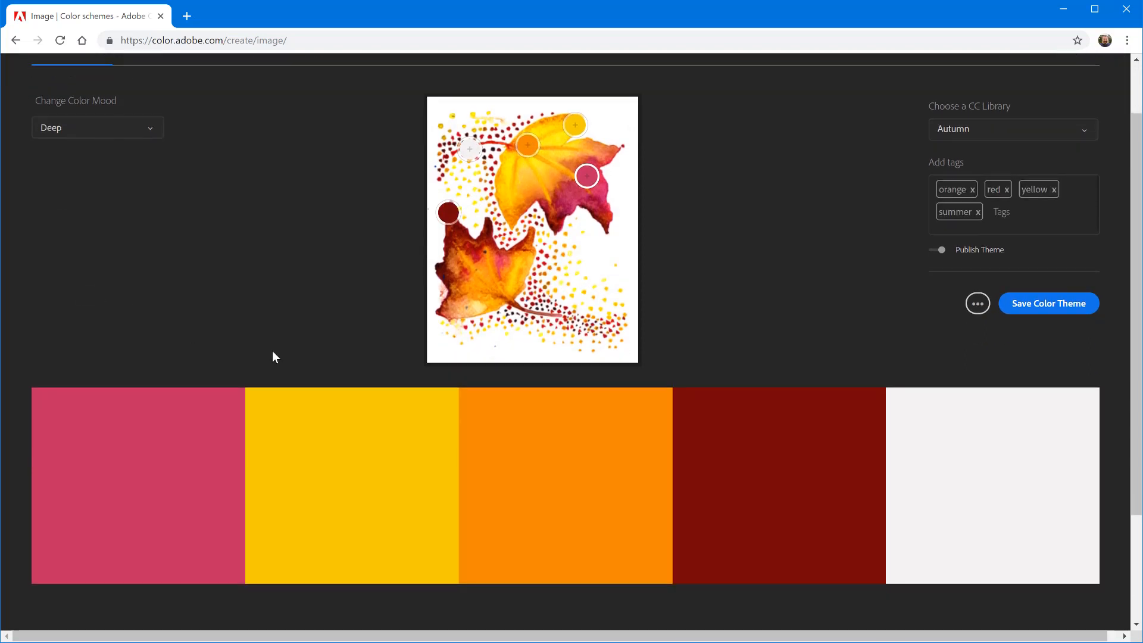
Step: Change the image theme's color mood to Dark and look over the extracted swatches
scroll(272, 356, up, 1)
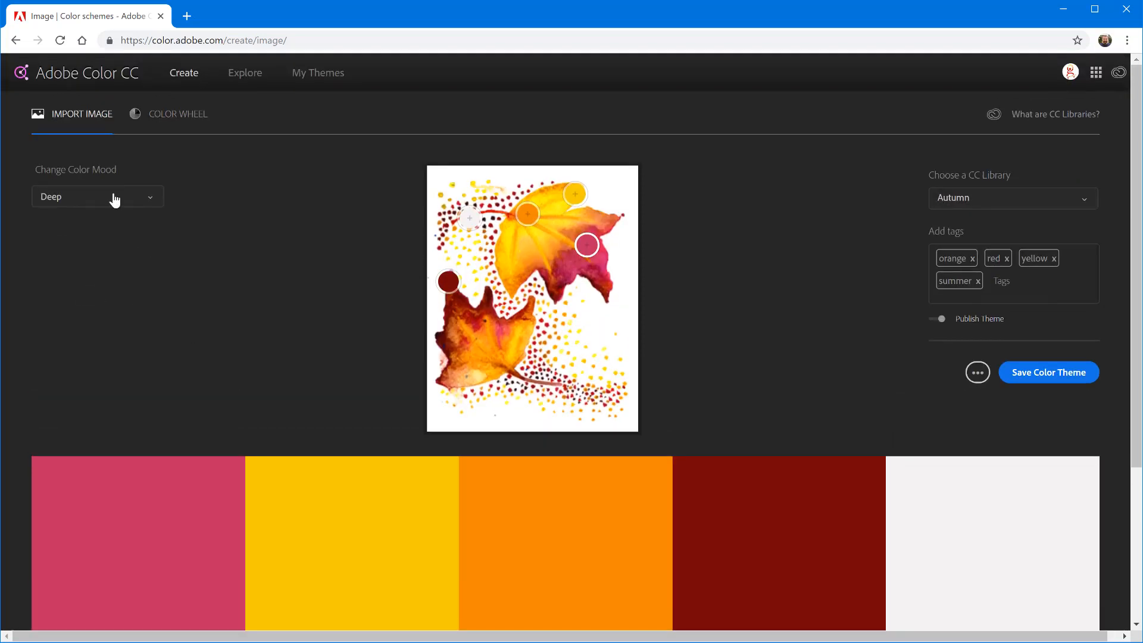
click(113, 197)
click(83, 309)
scroll(292, 379, down, 2)
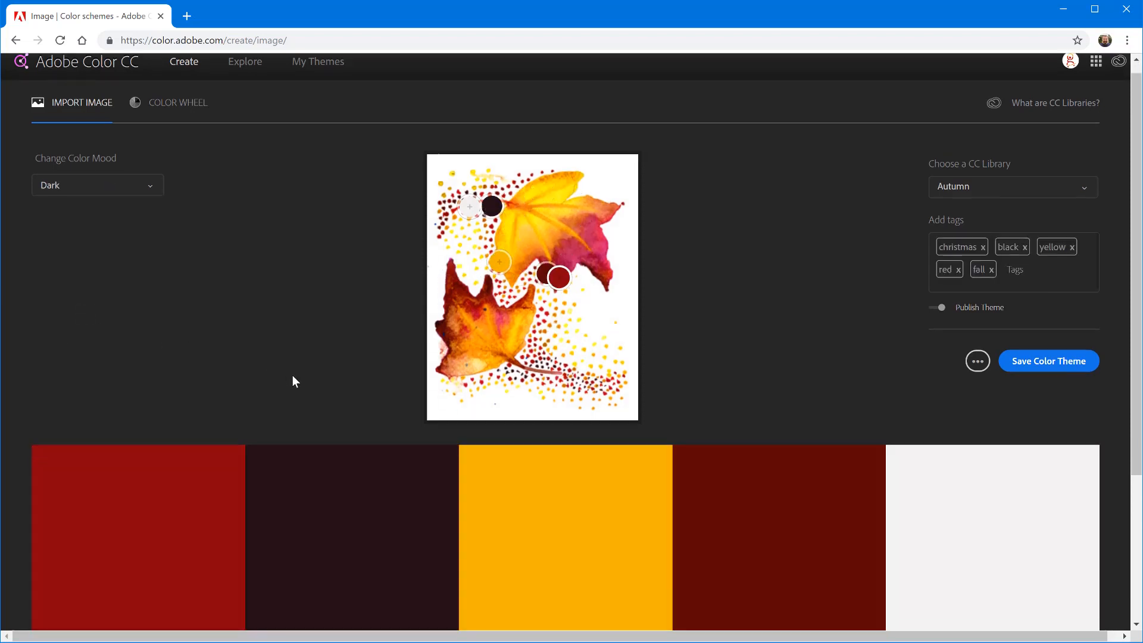
Step: Switch the color mood of the leaves image theme to Colorful
scroll(292, 379, up, 1)
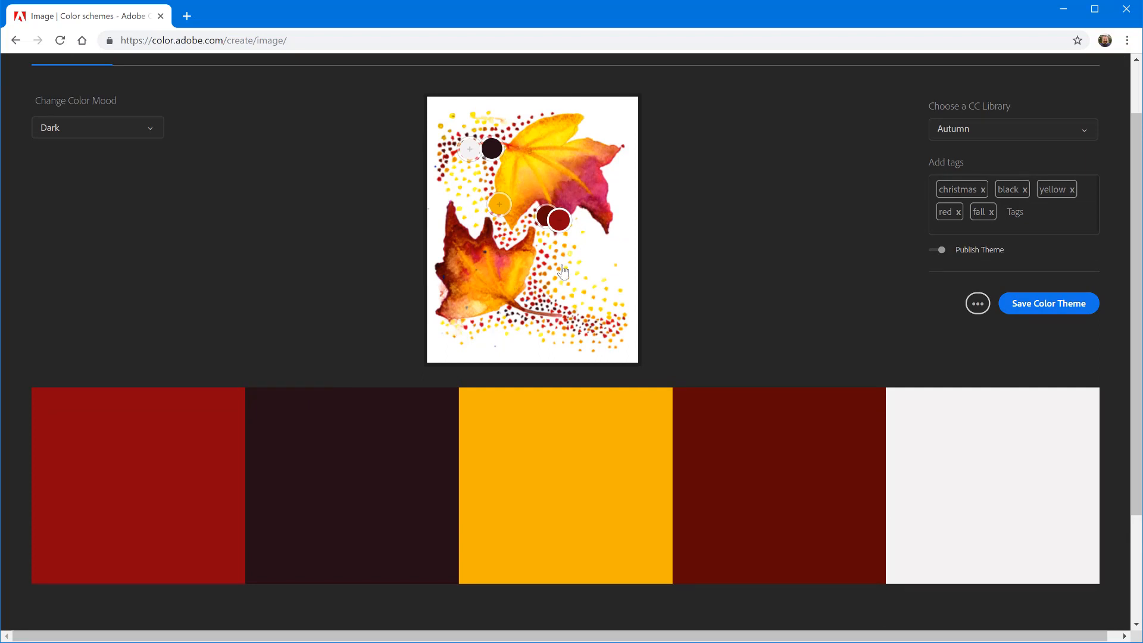
scroll(266, 251, up, 1)
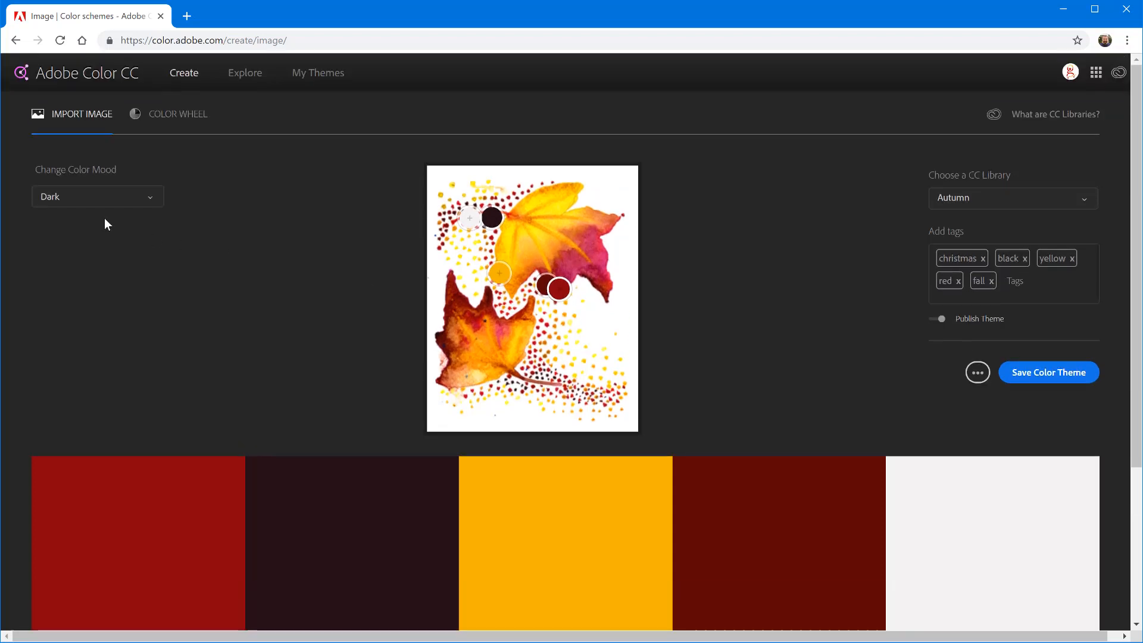
click(82, 201)
click(79, 219)
scroll(550, 466, down, 1)
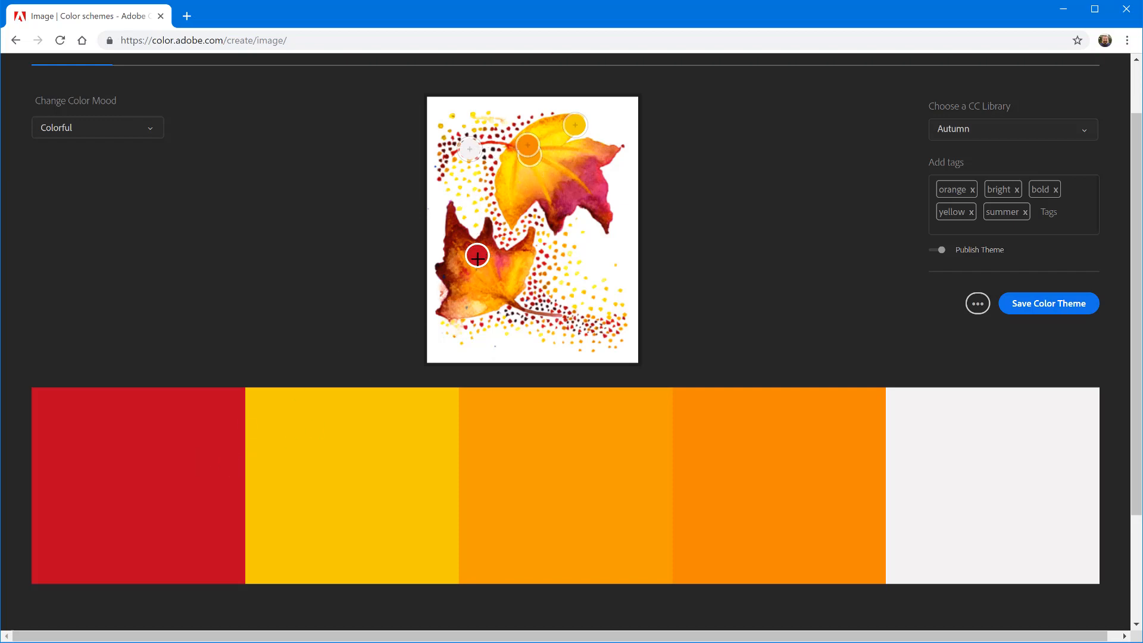
Step: Shift the red marker on the image to a darker red and the white marker to pale cream, and save the color theme
drag(476, 255, 475, 250)
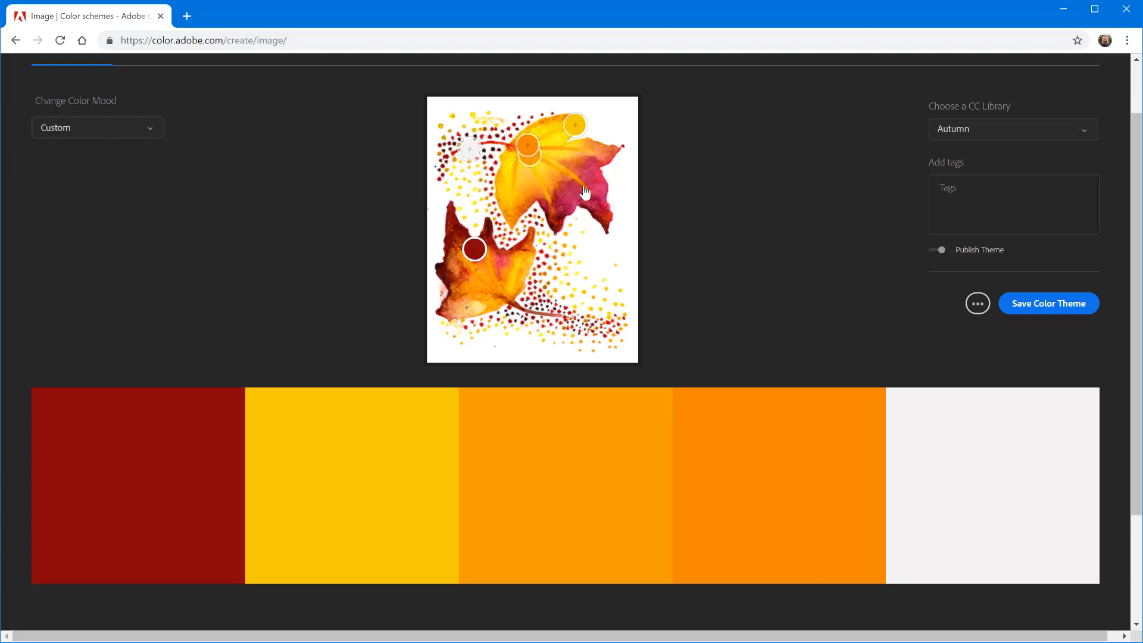
drag(470, 149, 470, 157)
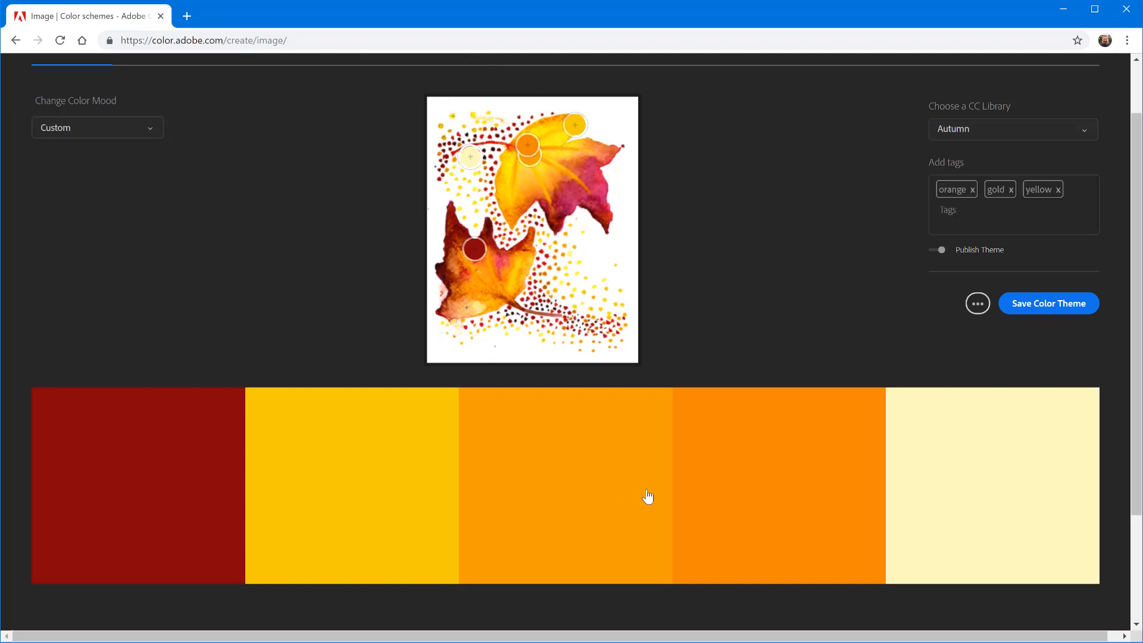
click(1054, 315)
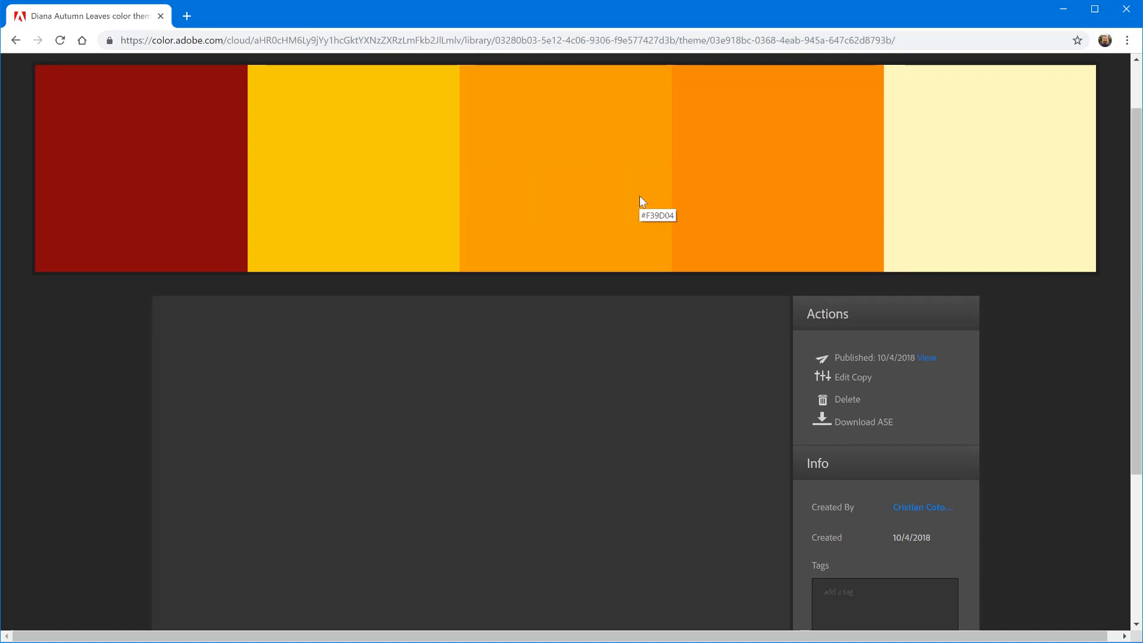
scroll(642, 200, up, 1)
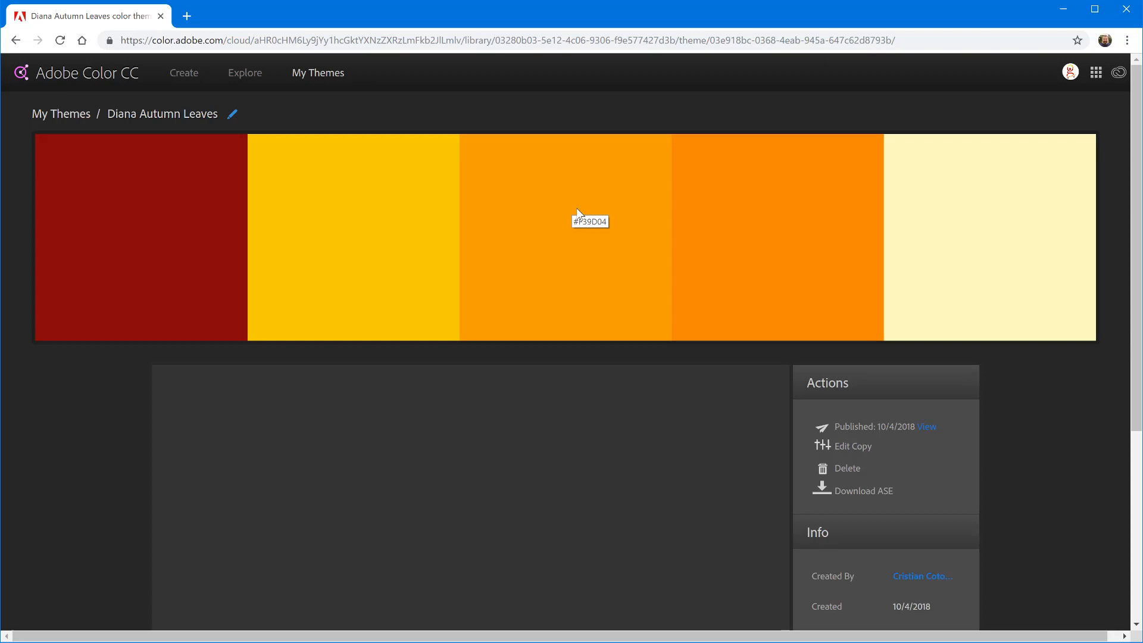
Step: Open canva.com/color-palette in a new browser tab and upload the autumn leaves image to the palette generator
click(187, 16)
text(canva.com/color-palette)
key(Return)
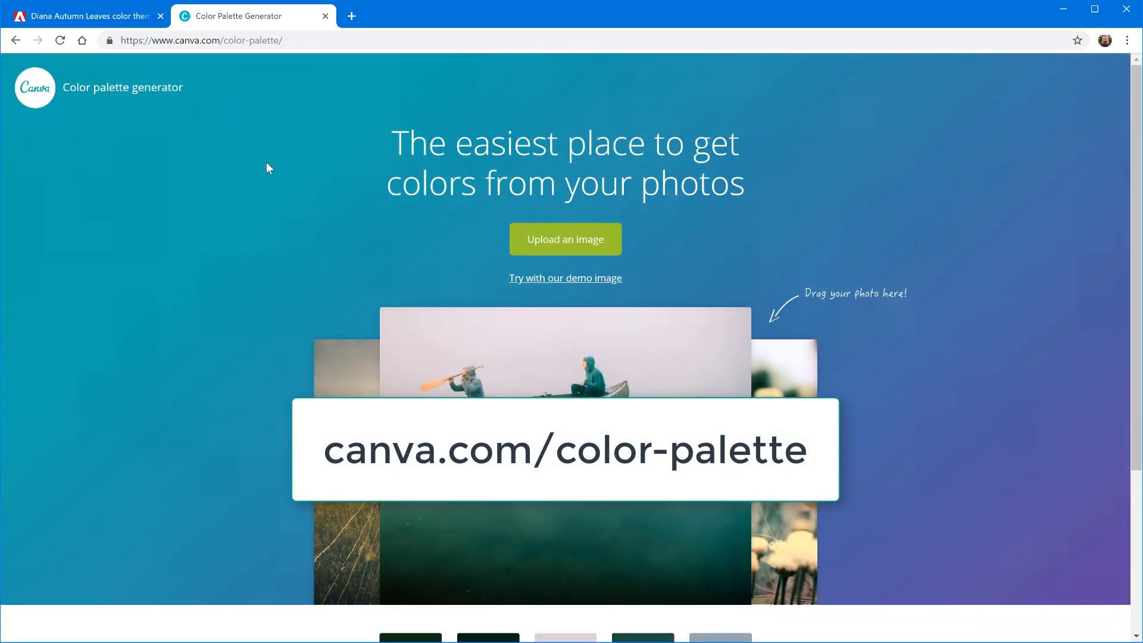
click(562, 241)
double_click(223, 102)
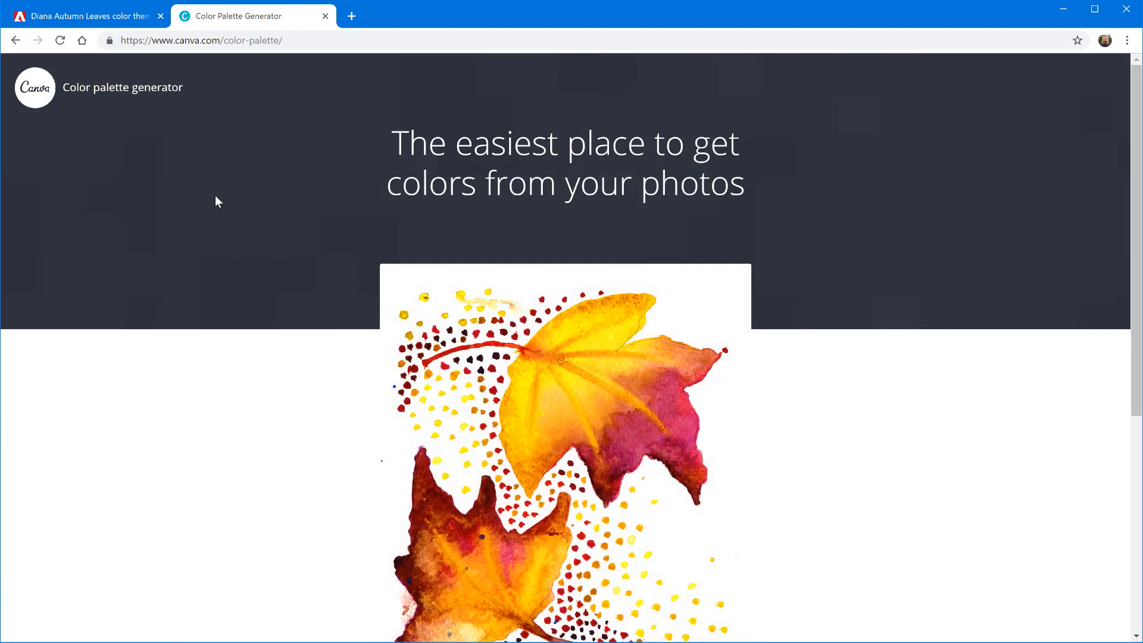
Step: Review the palette generated from the leaves image and copy the Fire Brick and Navajo White color codes
scroll(216, 195, down, 4)
scroll(218, 201, down, 1)
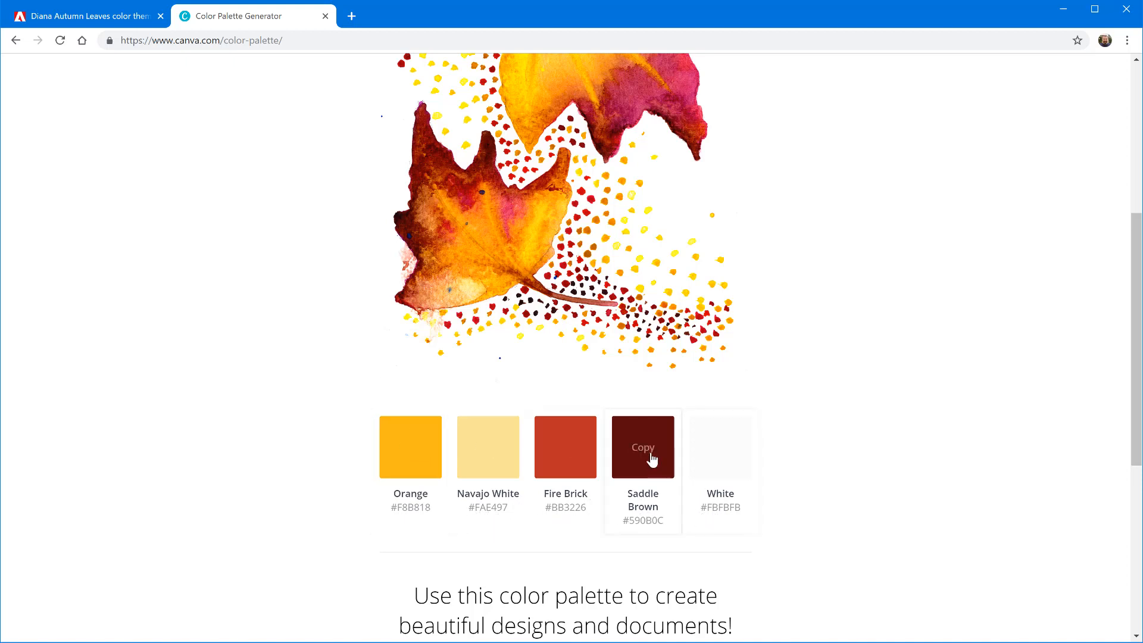
scroll(346, 473, down, 5)
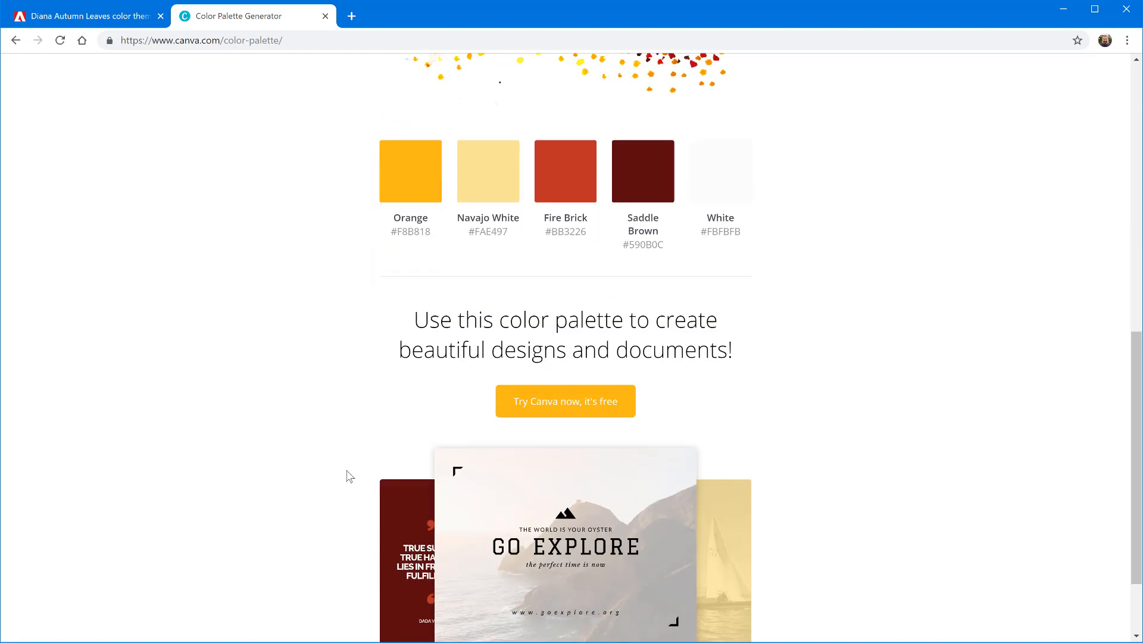
scroll(343, 470, down, 1)
scroll(388, 400, up, 6)
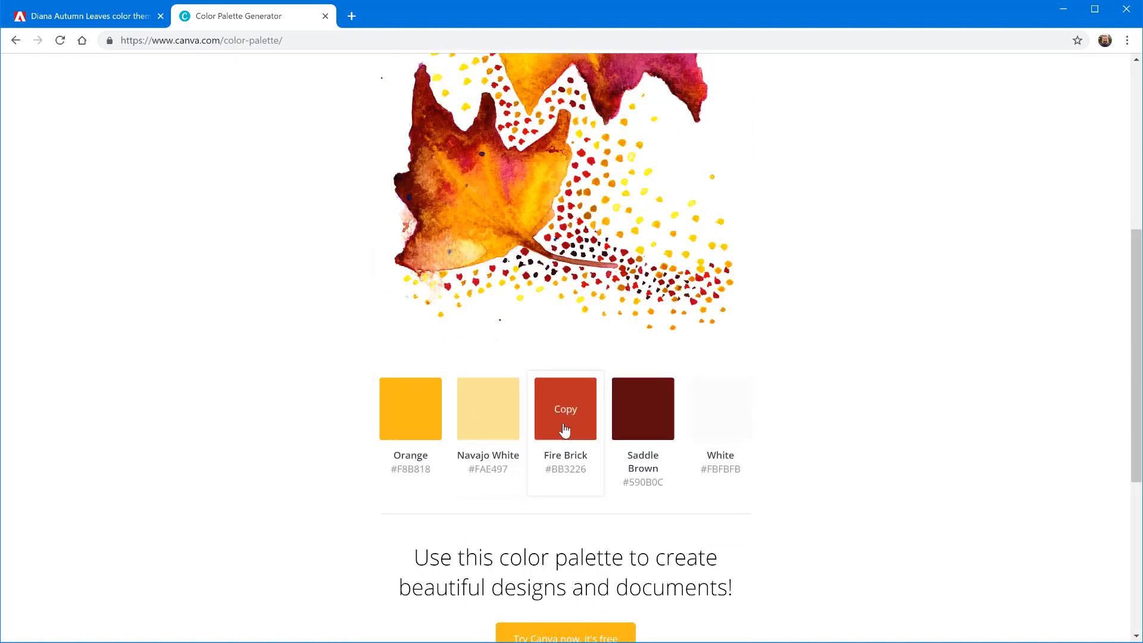
click(566, 426)
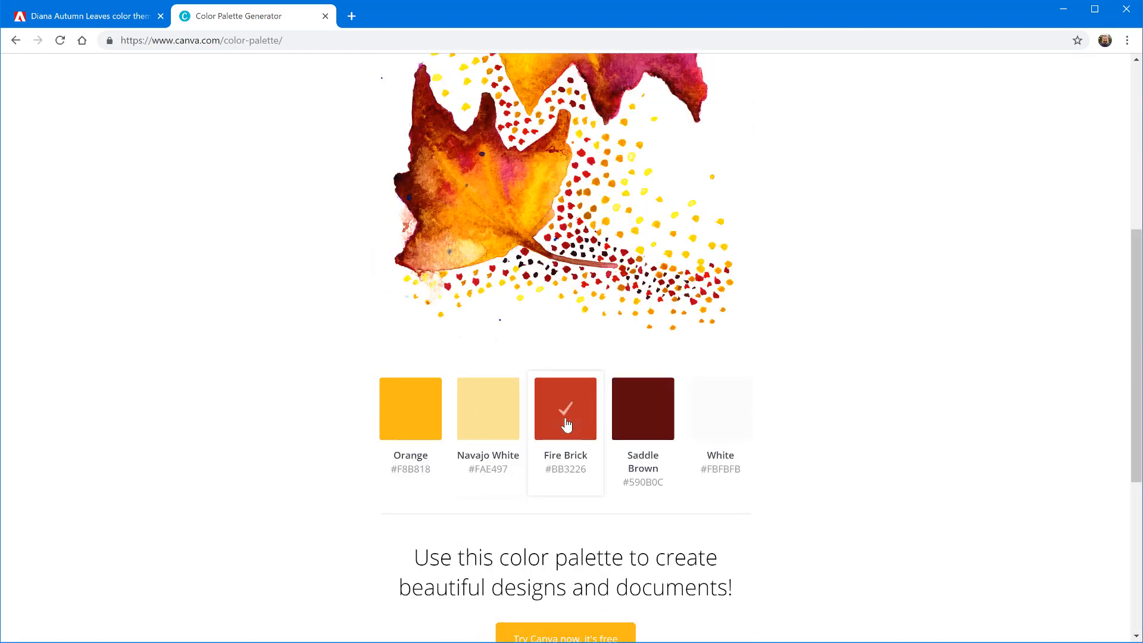
click(499, 418)
scroll(865, 333, up, 2)
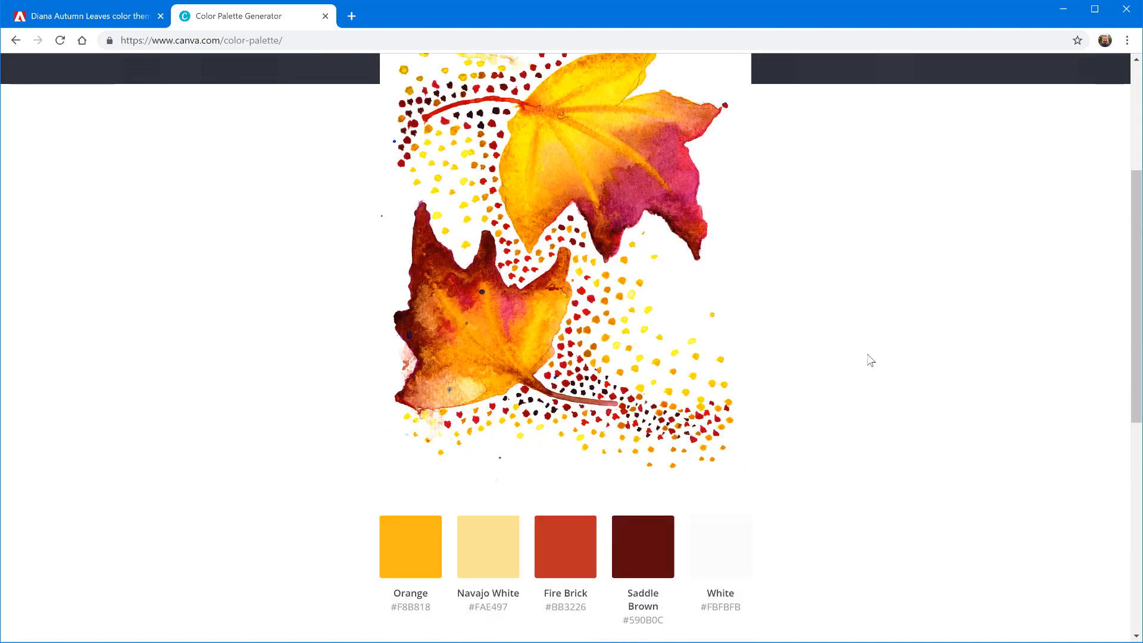
scroll(858, 357, up, 1)
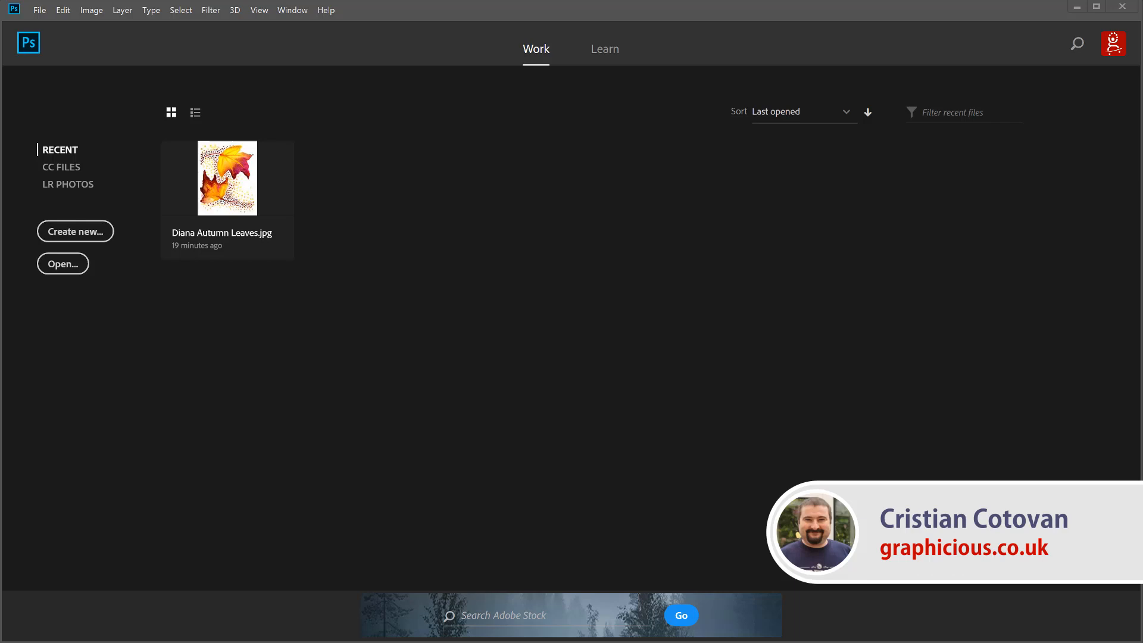
Step: Switch to Photoshop and open the autumn leaves image from the recent files
click(233, 190)
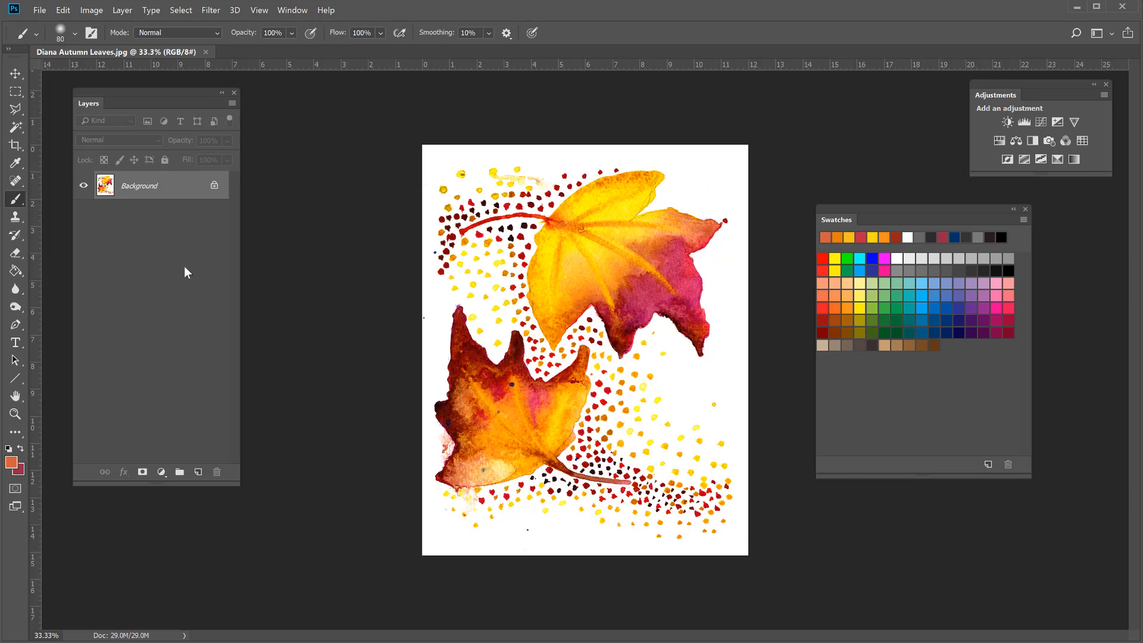
Step: Examine the palette options for converting the leaves image to Indexed Color, and cancel the conversion
click(92, 11)
mouse_move(178, 24)
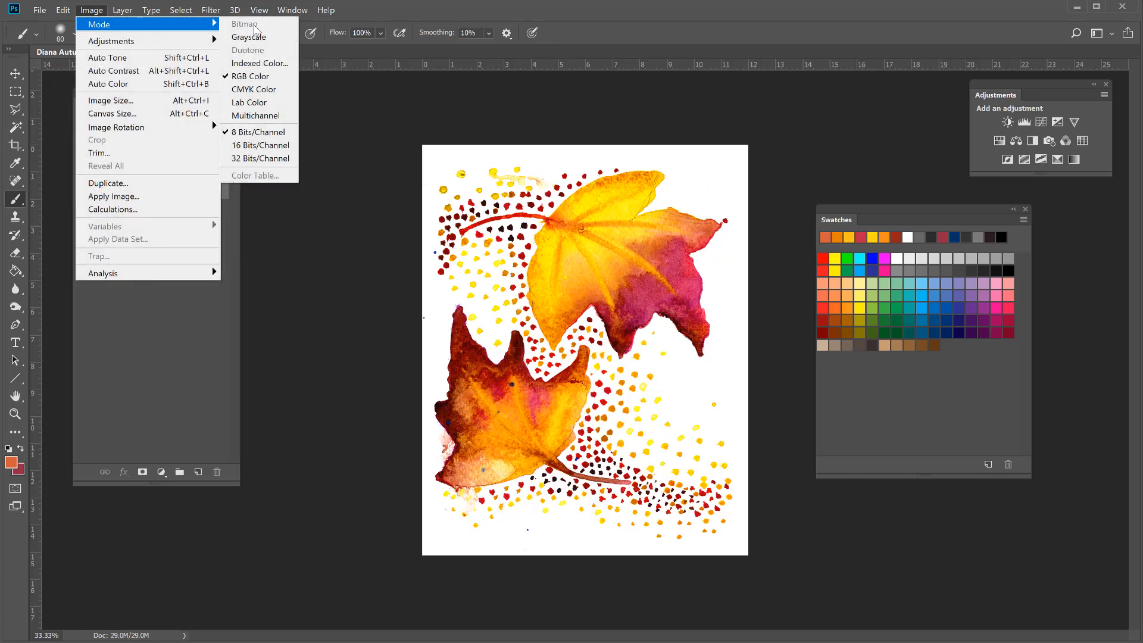
click(259, 63)
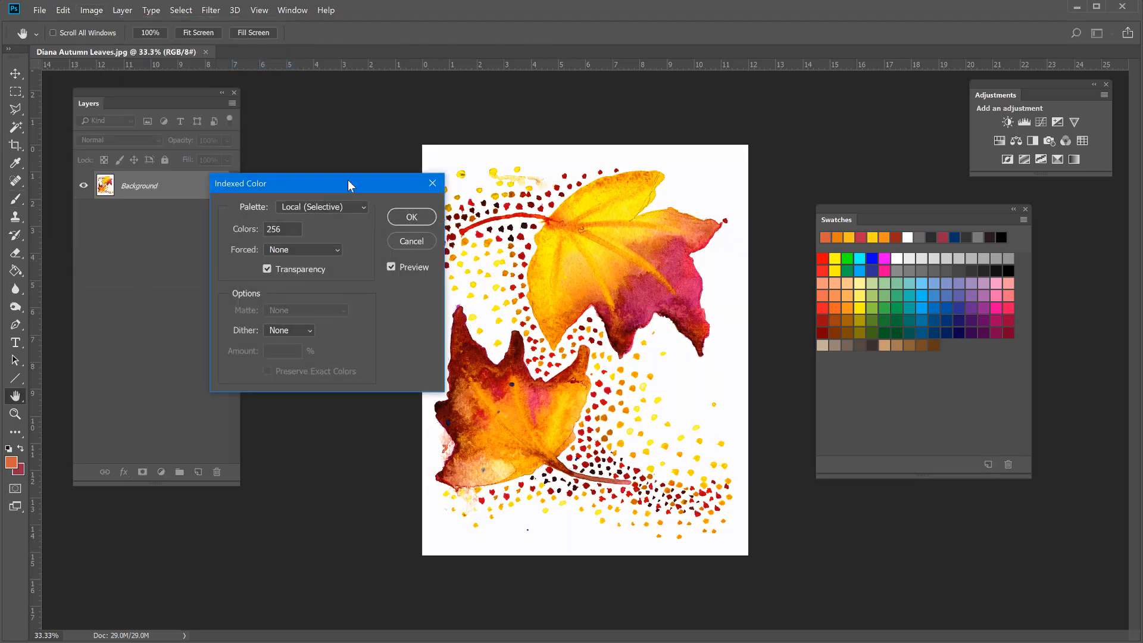
drag(348, 185, 455, 134)
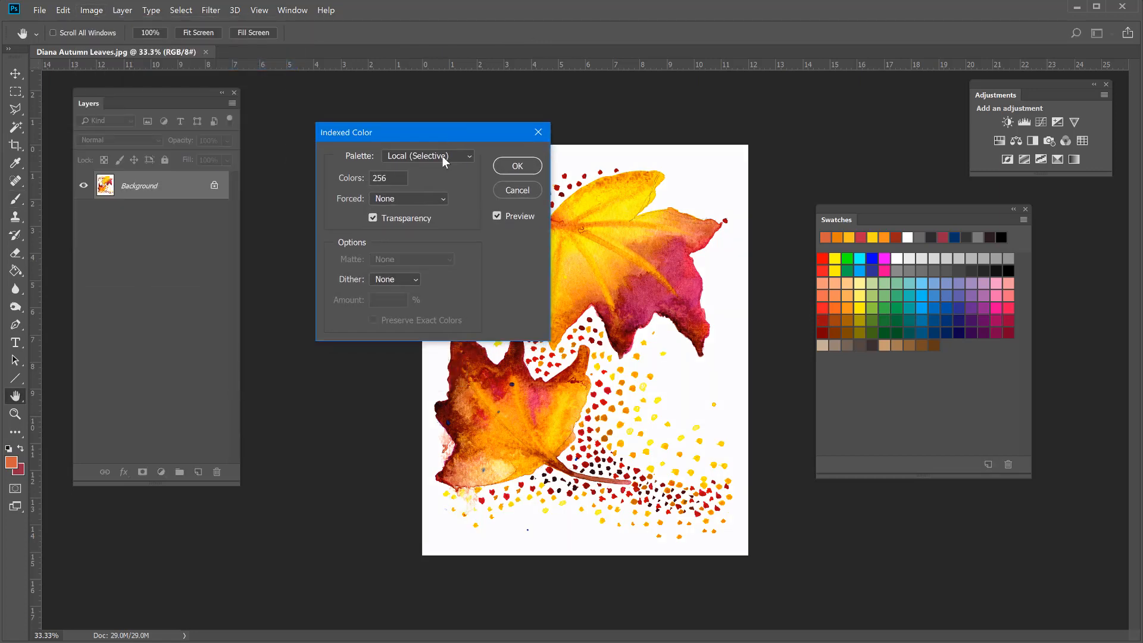
click(448, 156)
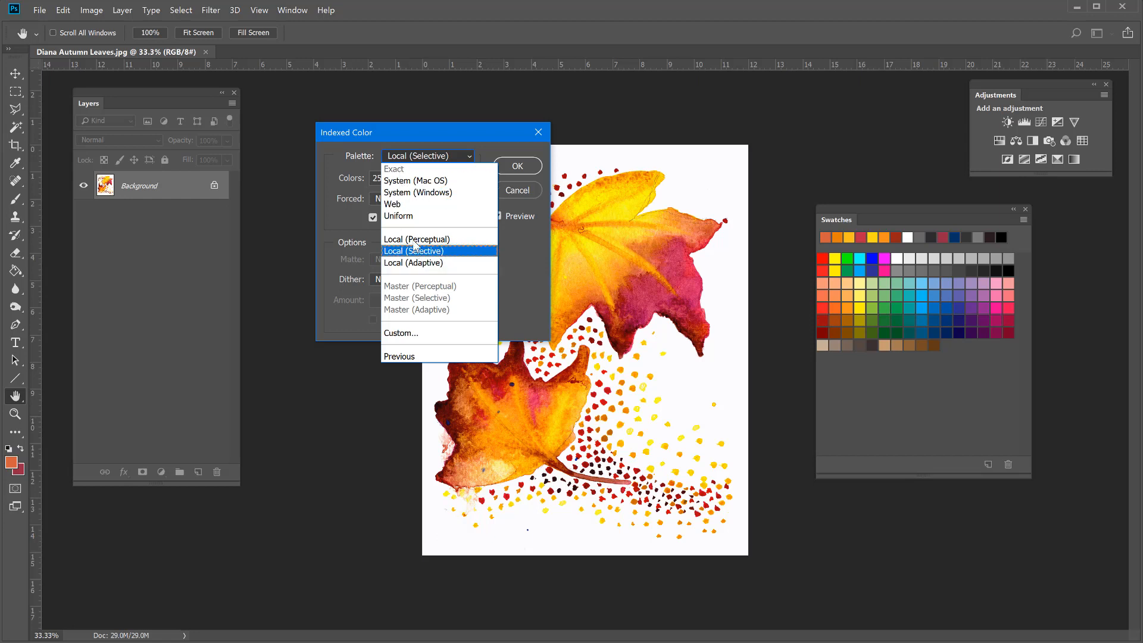
click(397, 129)
click(399, 156)
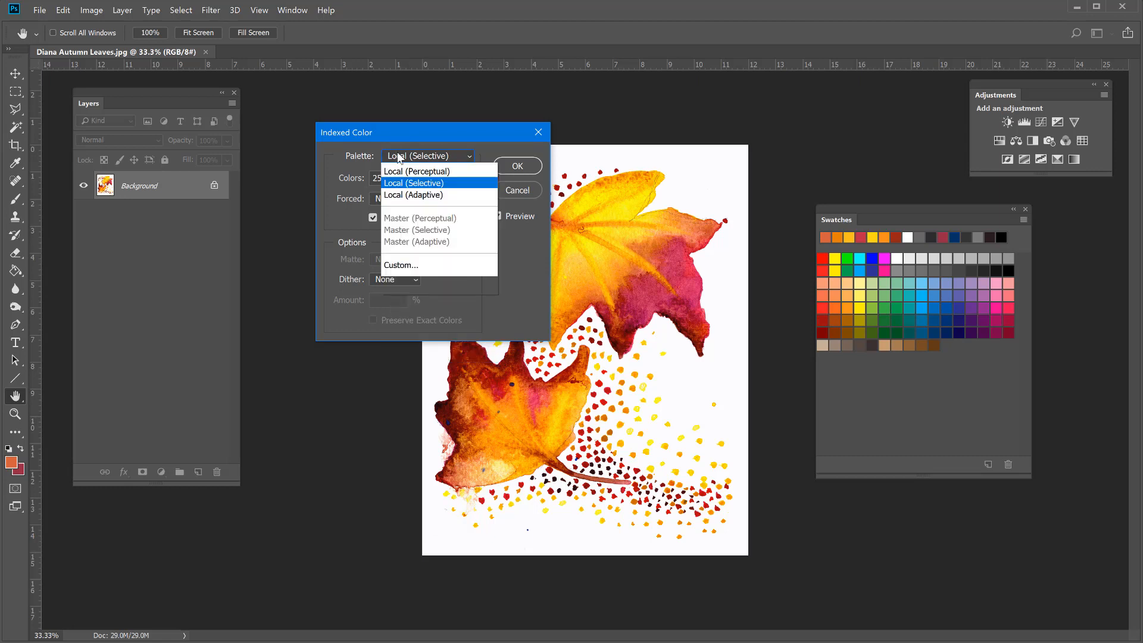
click(397, 134)
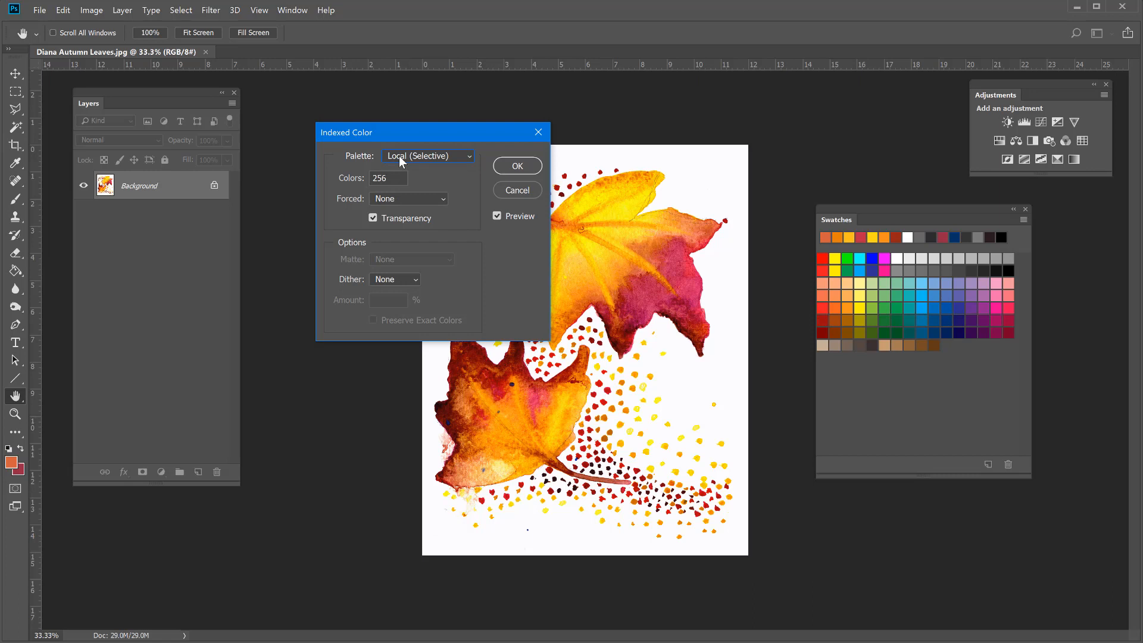
click(517, 190)
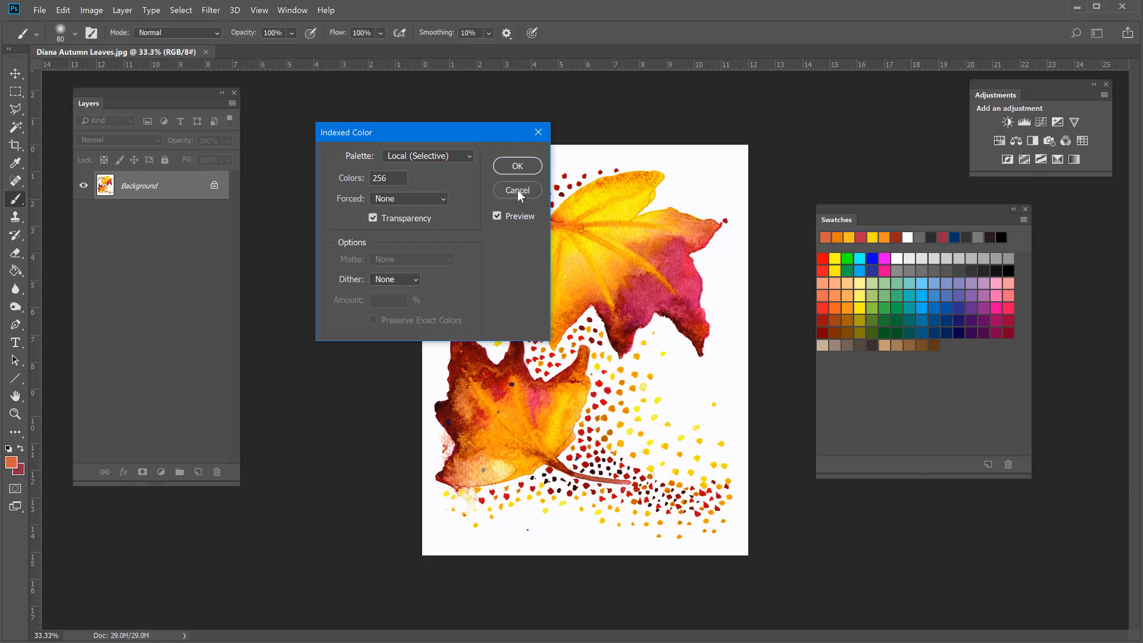
Step: Apply the Mosaic filter to the leaves image with a cell size of 200 square
click(210, 10)
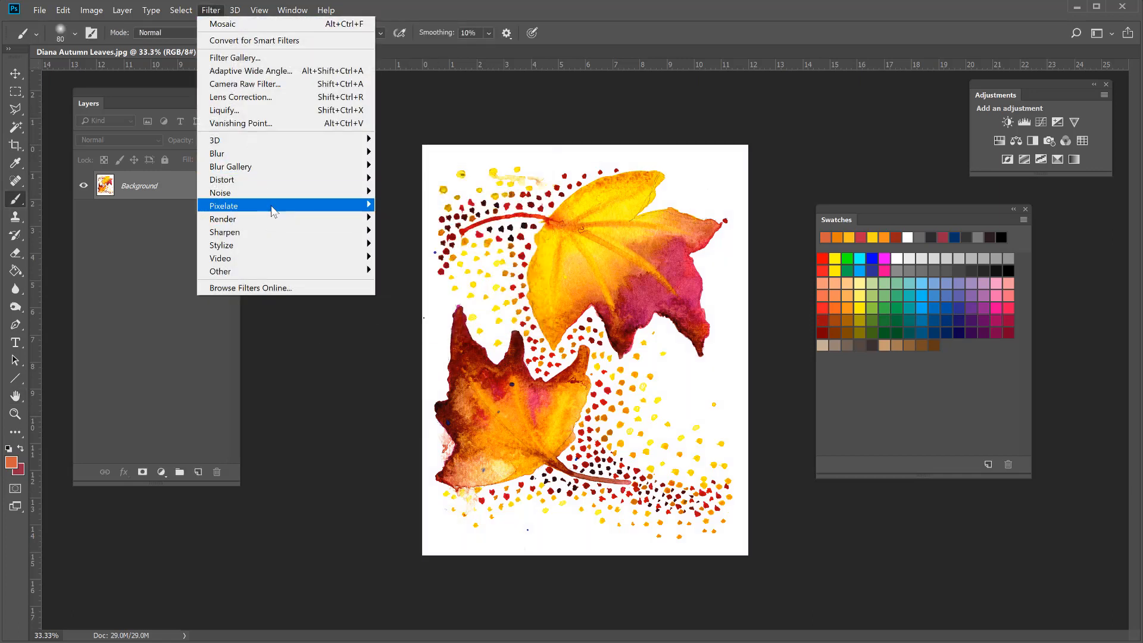
mouse_move(271, 206)
click(415, 270)
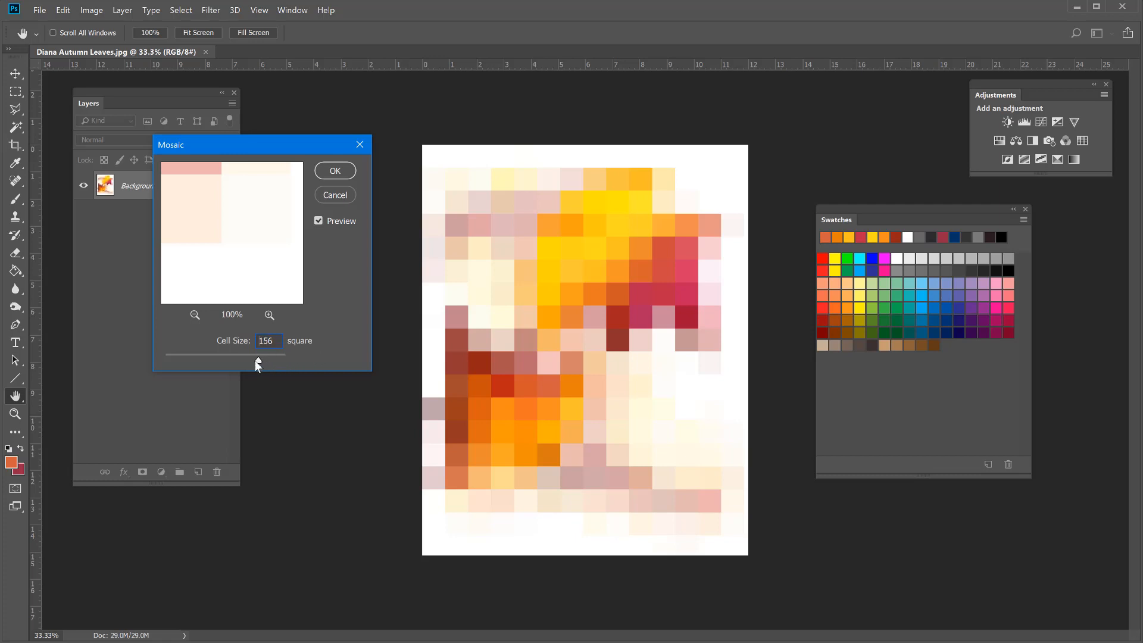
drag(254, 359, 251, 360)
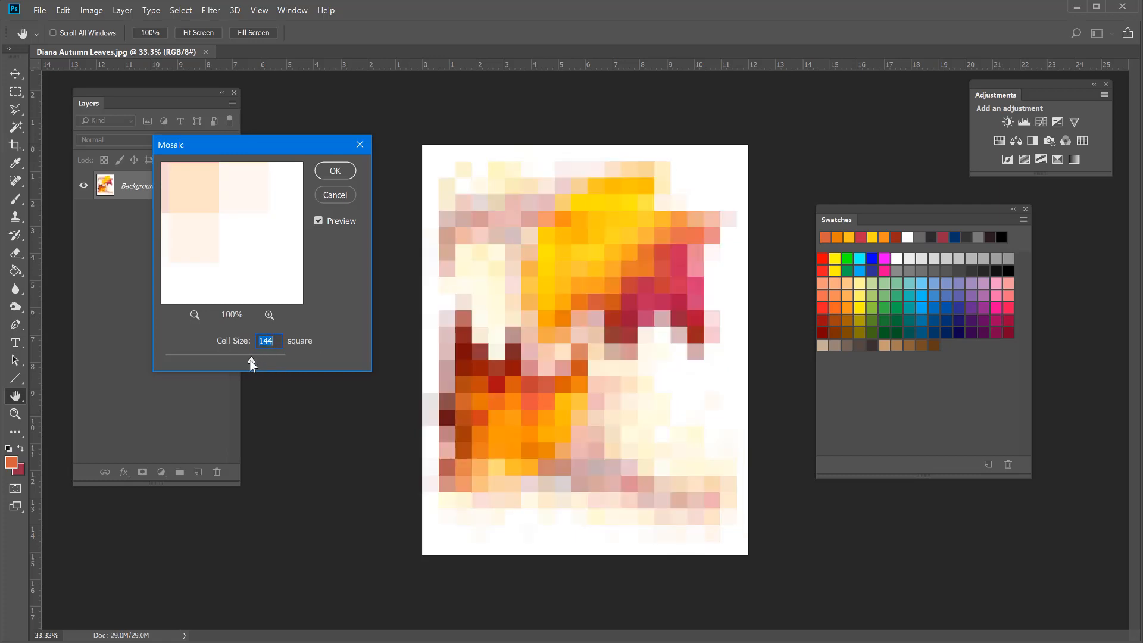
drag(251, 359, 256, 359)
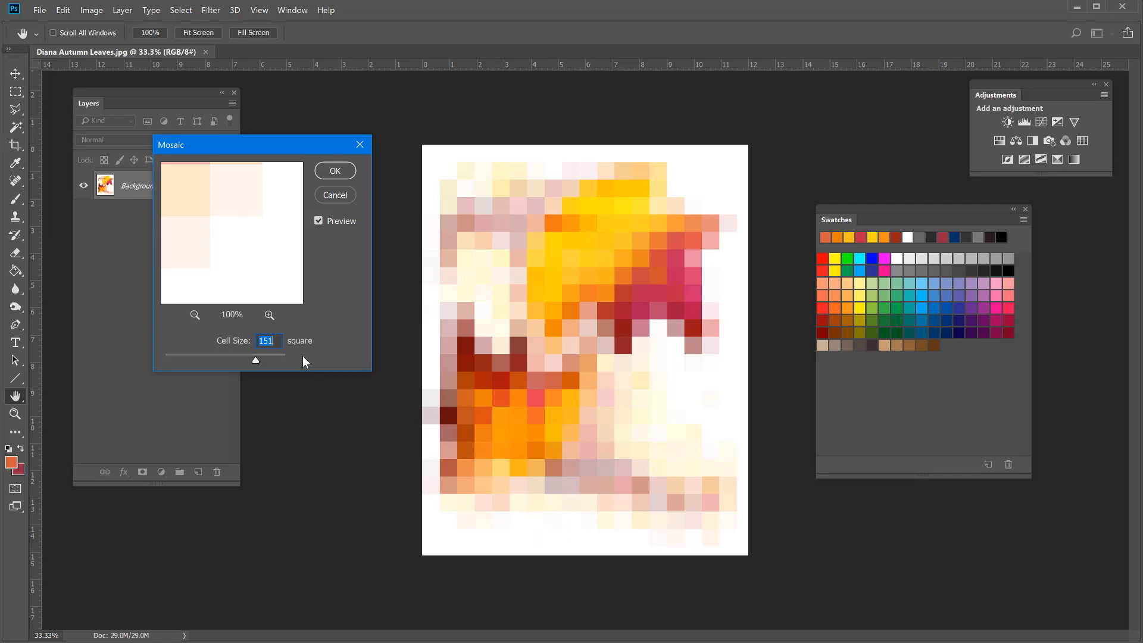
drag(256, 359, 324, 360)
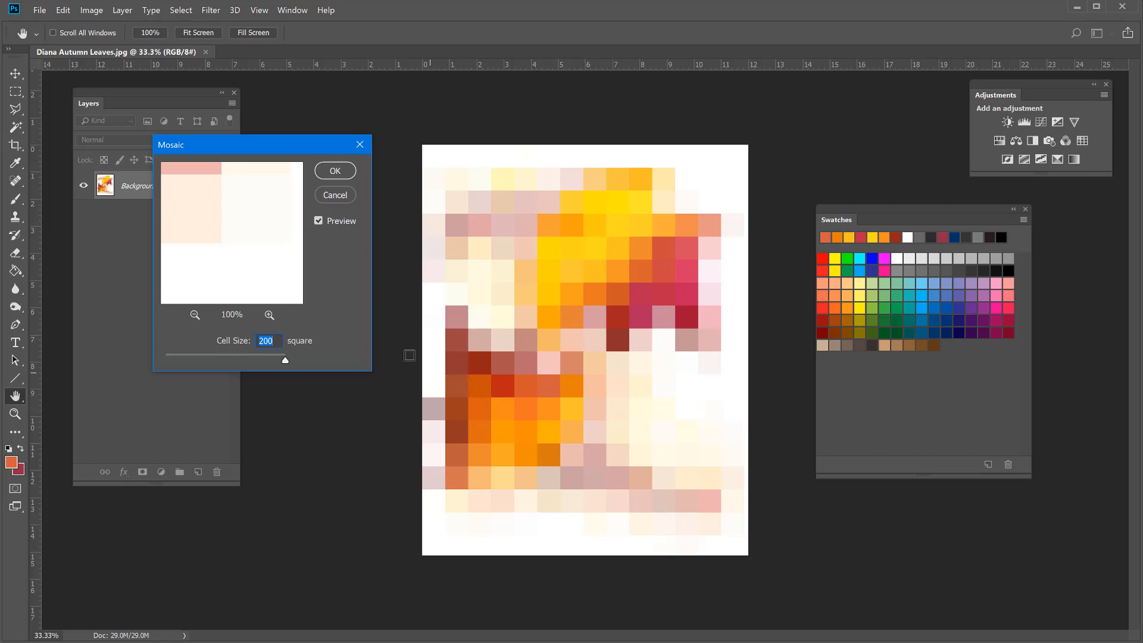
click(334, 172)
key(b)
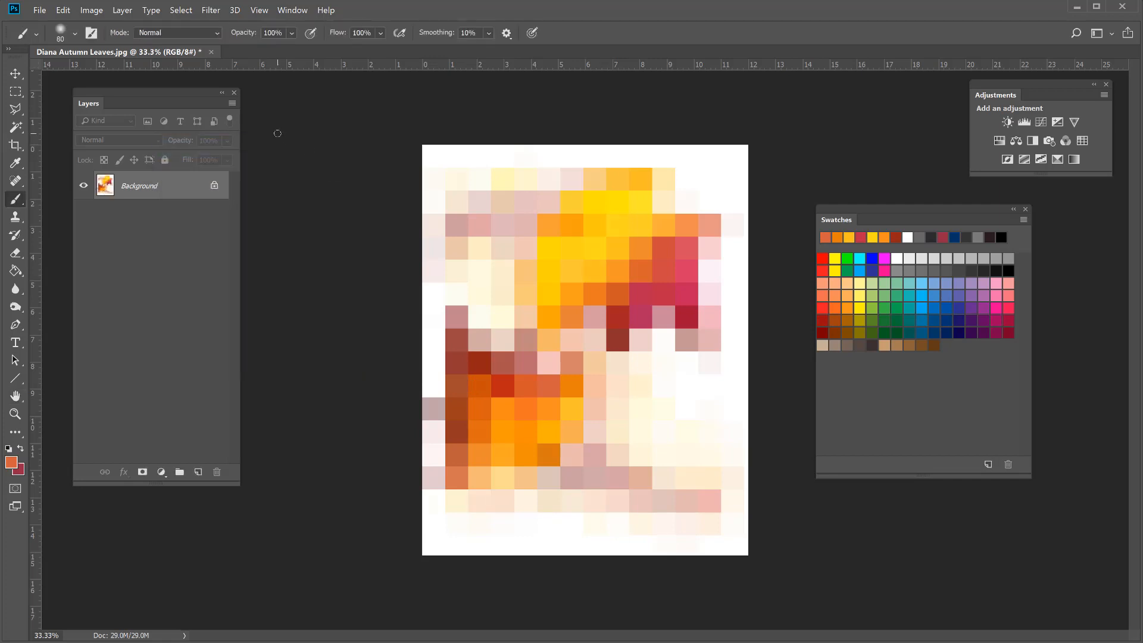
Step: Convert the mosaic leaves image to Indexed Color mode using the Exact palette with no forced colors
click(94, 11)
mouse_move(103, 28)
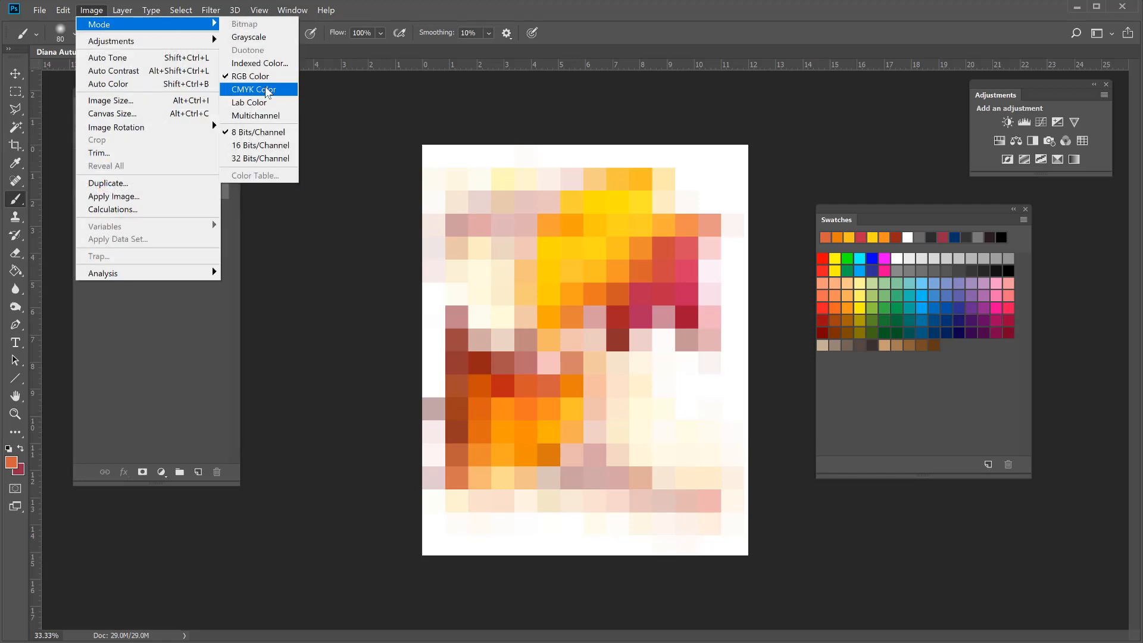
click(259, 64)
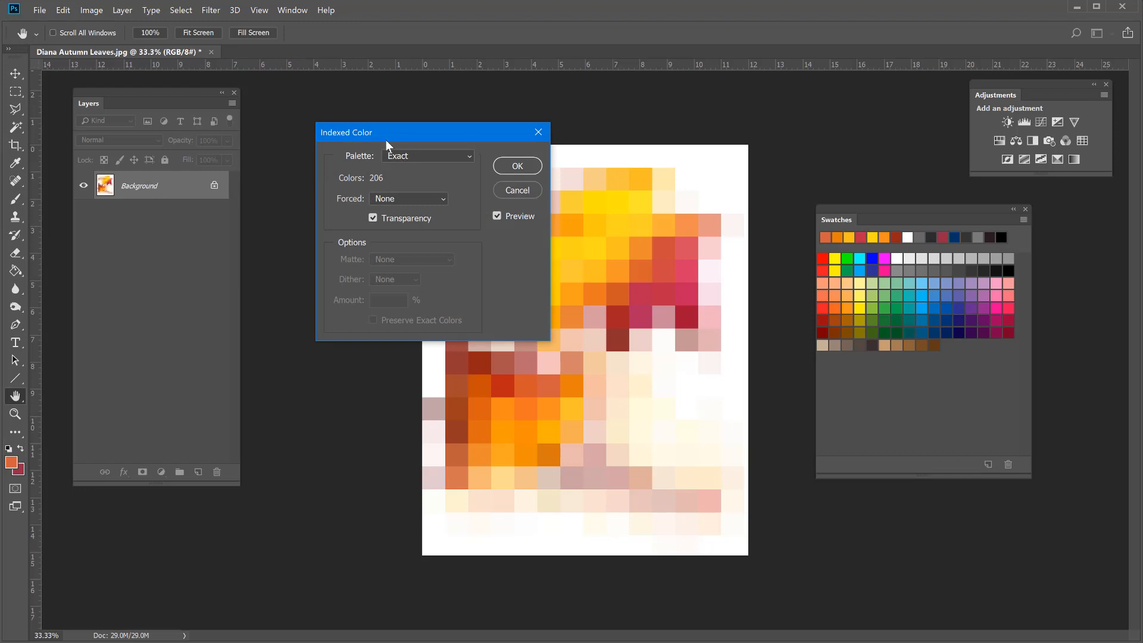
click(513, 166)
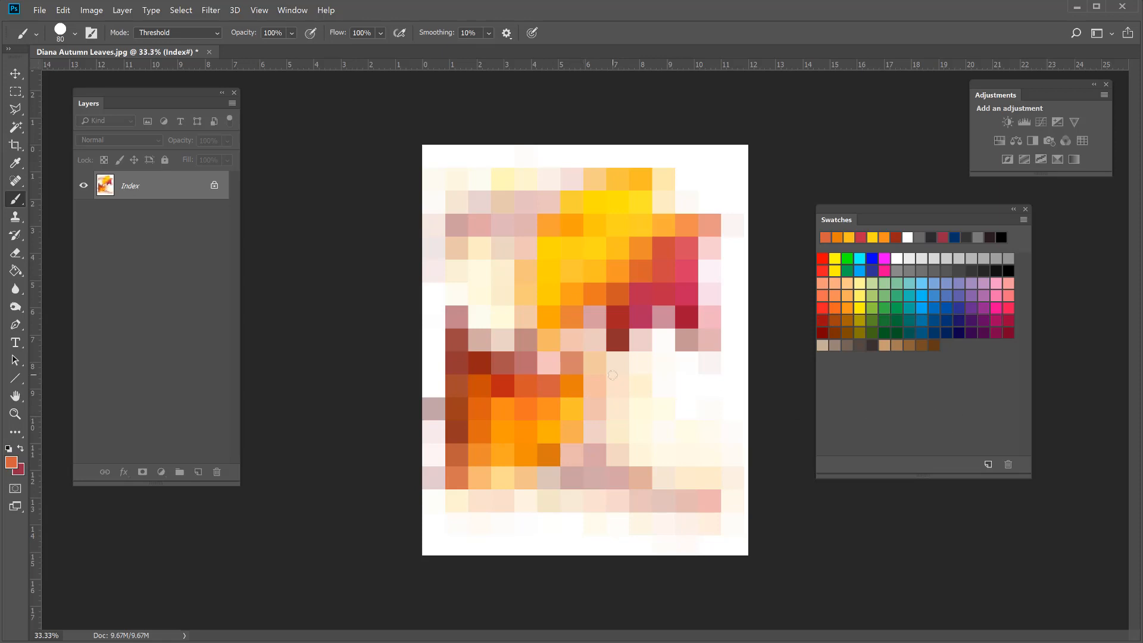
Step: Open the image's color table and add its reddish-brown color 9c3e1c to the swatches under the default name
click(95, 12)
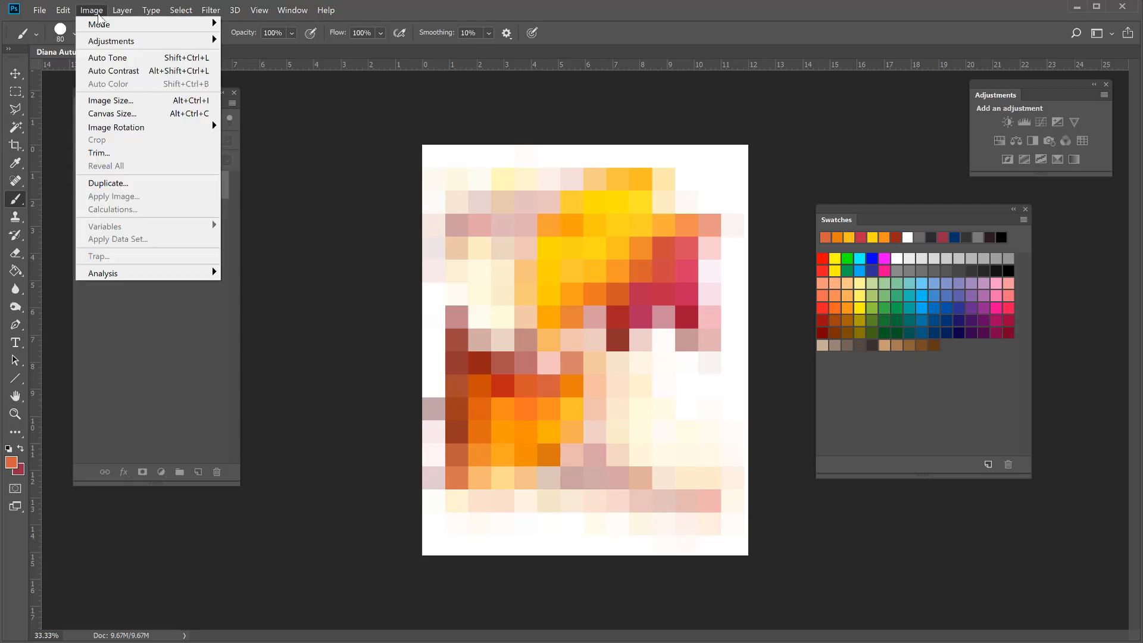
mouse_move(102, 30)
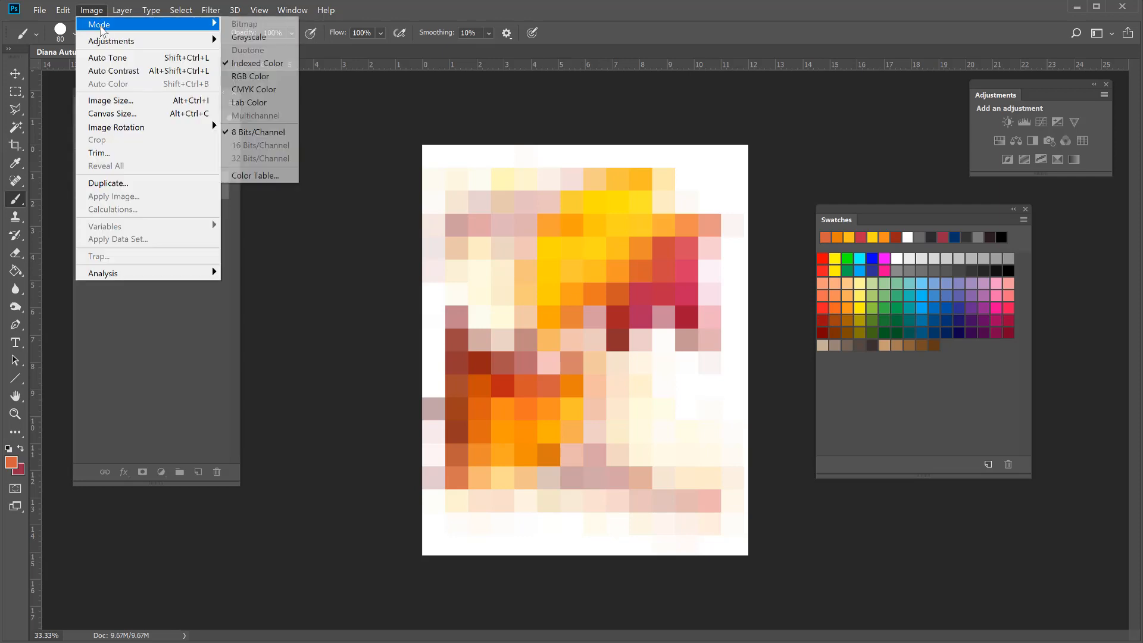
click(255, 175)
drag(358, 163, 191, 150)
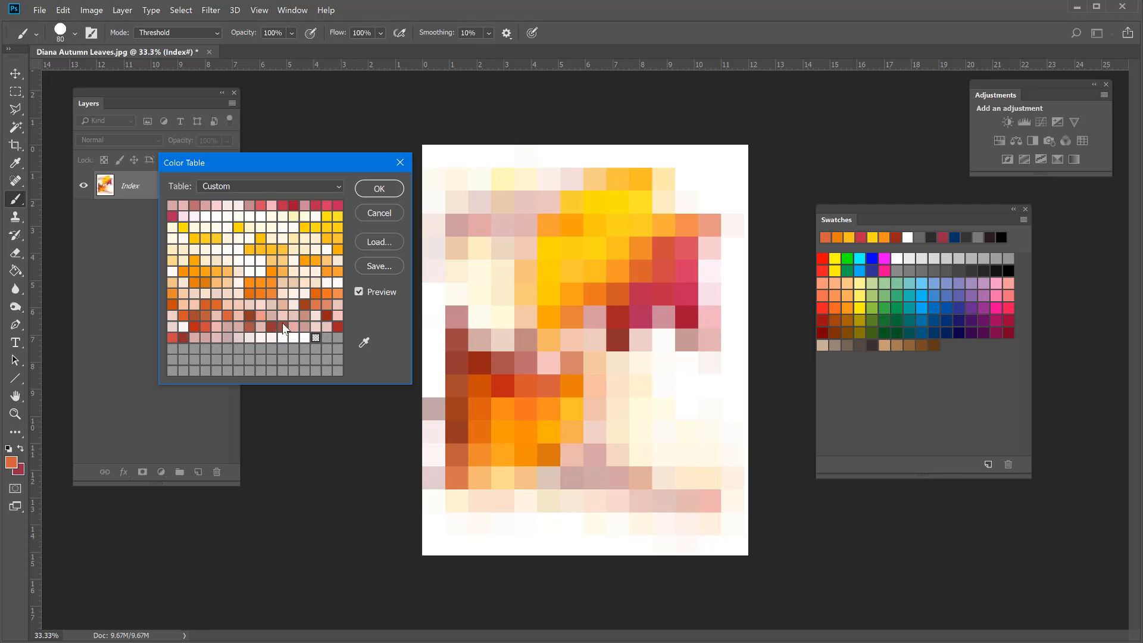
click(305, 304)
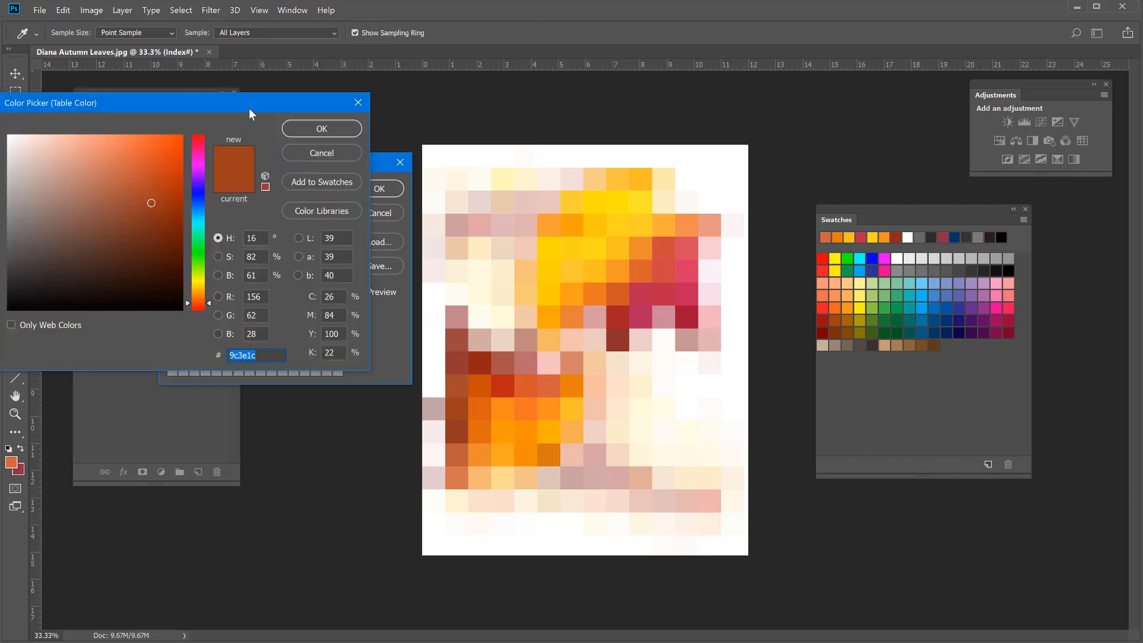
drag(250, 102, 374, 149)
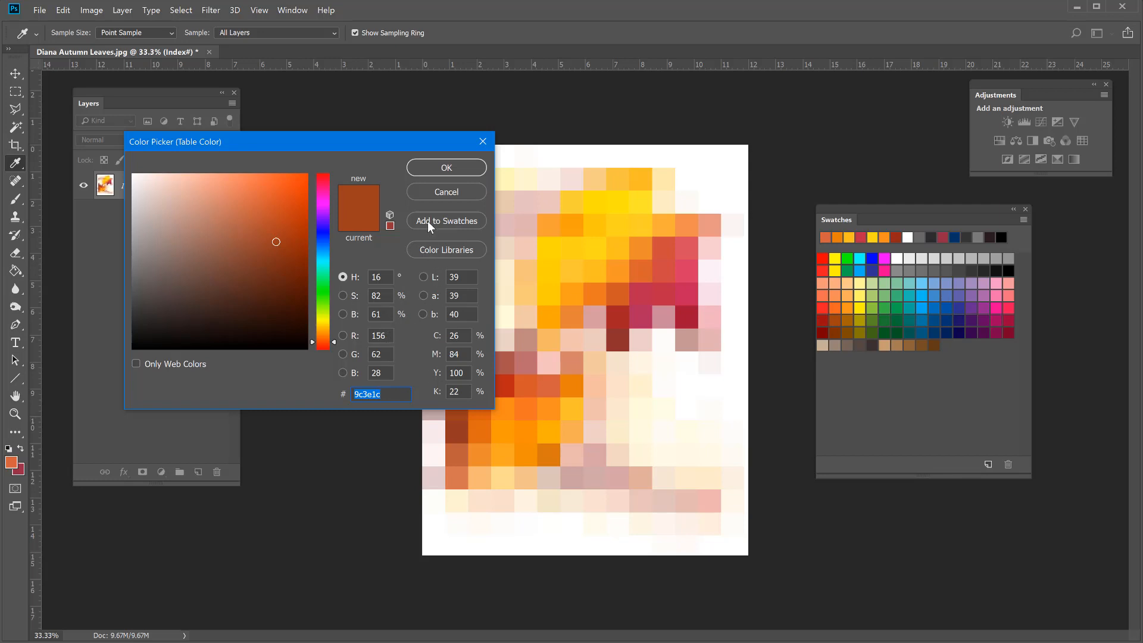
click(448, 220)
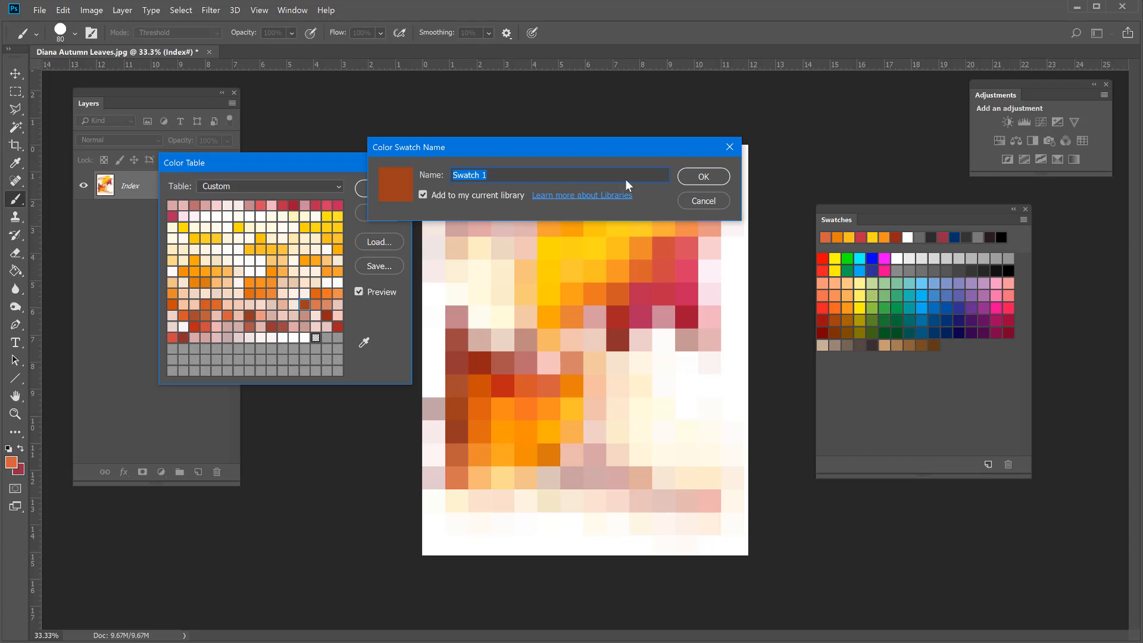
click(713, 180)
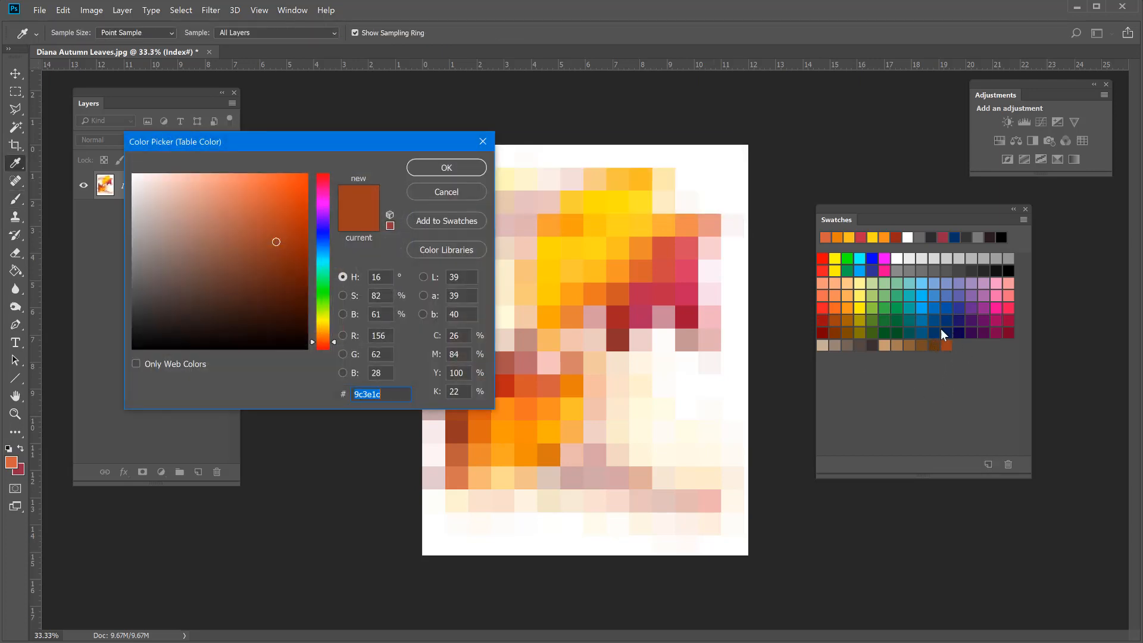
click(446, 192)
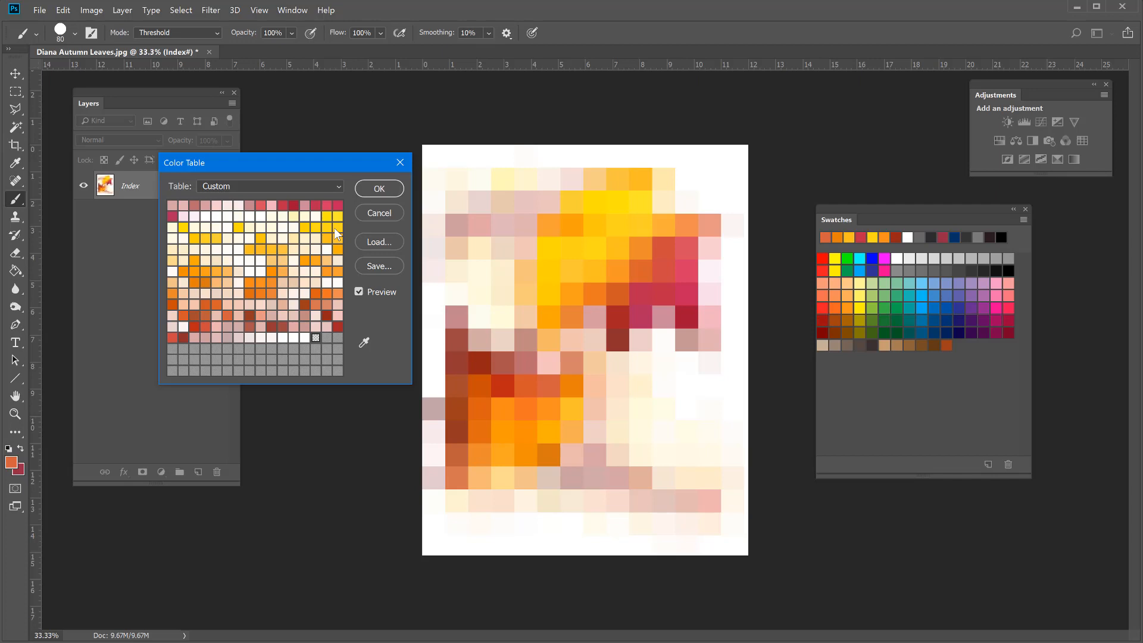
Step: Delete unwanted colors, mainly the white and pale ones, from the indexed image's color table
drag(315, 170, 478, 146)
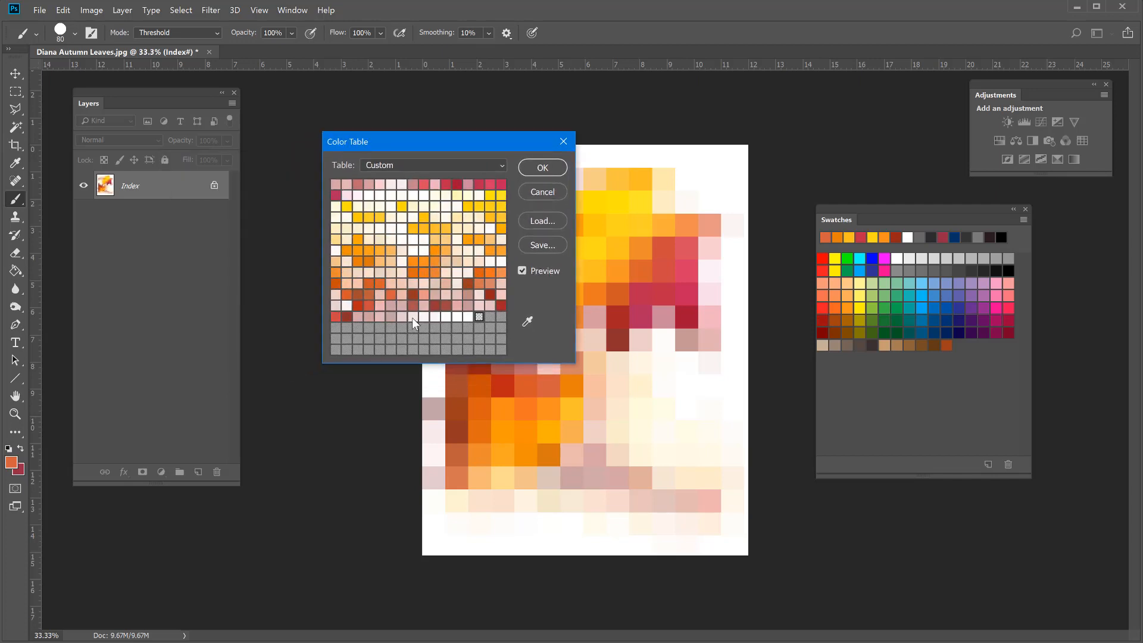
ctrl+click(413, 247)
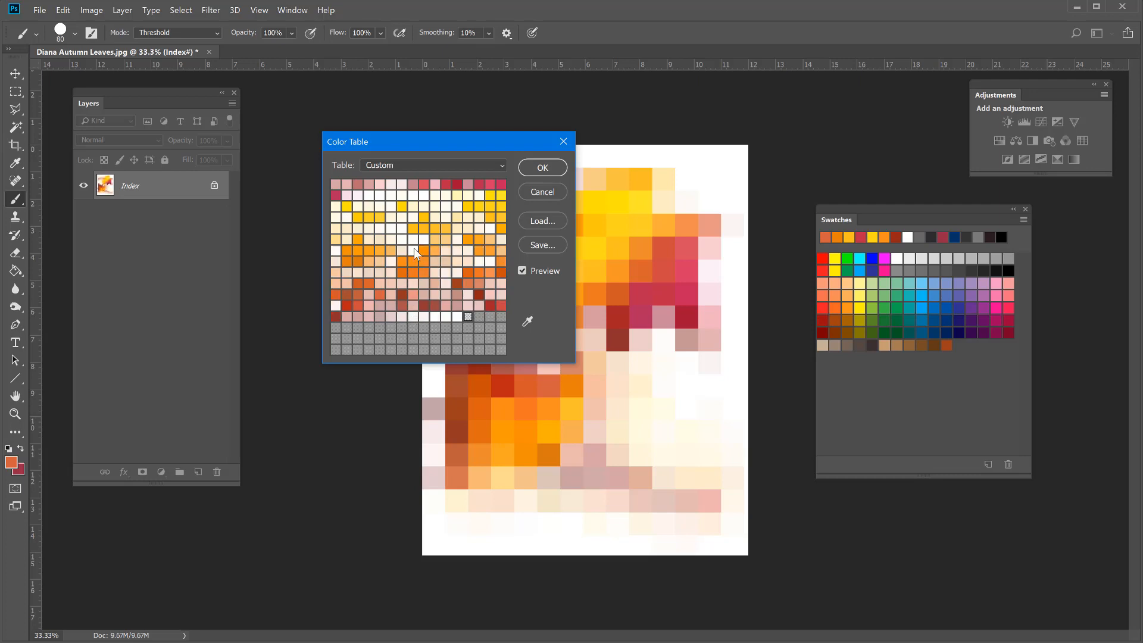
ctrl+click(423, 238)
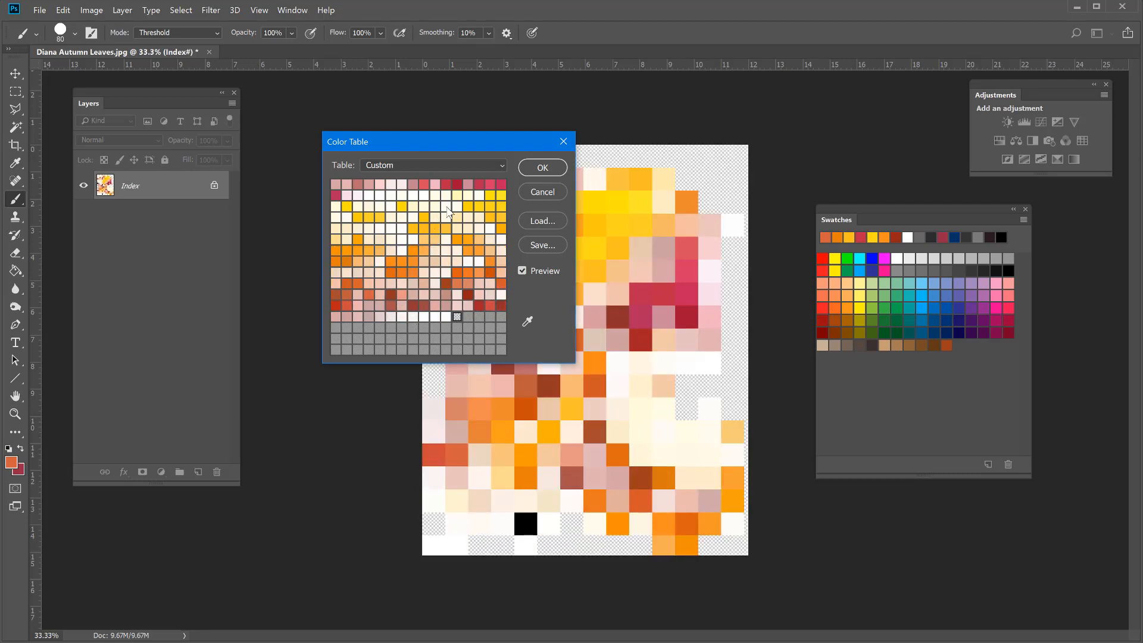
ctrl+click(447, 206)
ctrl+click(413, 198)
ctrl+click(369, 195)
ctrl+click(369, 195)
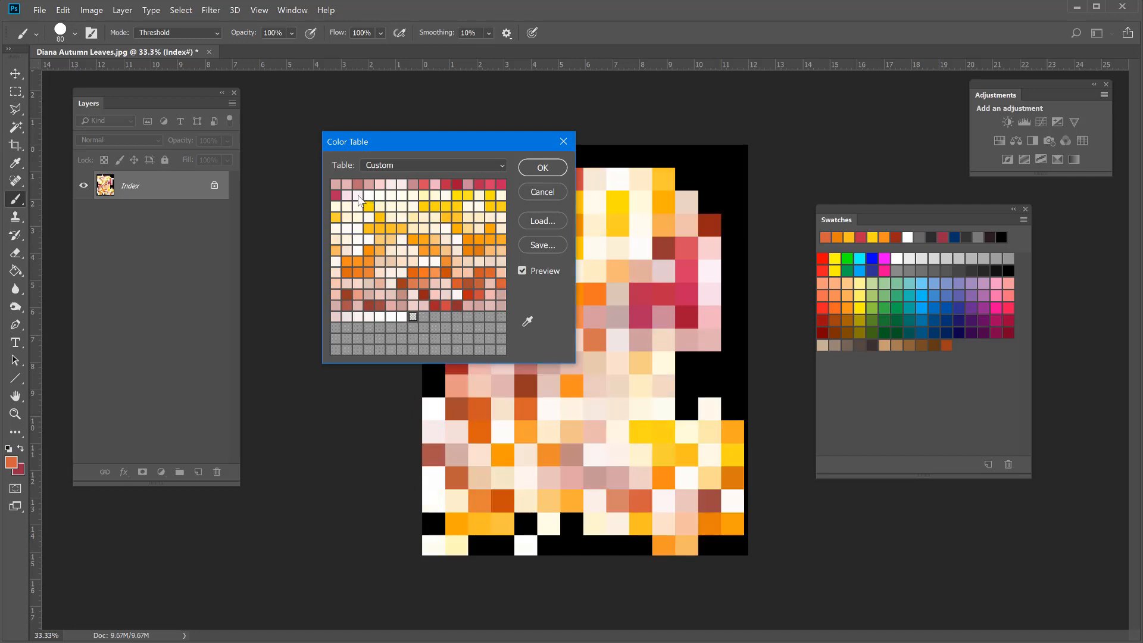
ctrl+click(358, 205)
ctrl+click(358, 217)
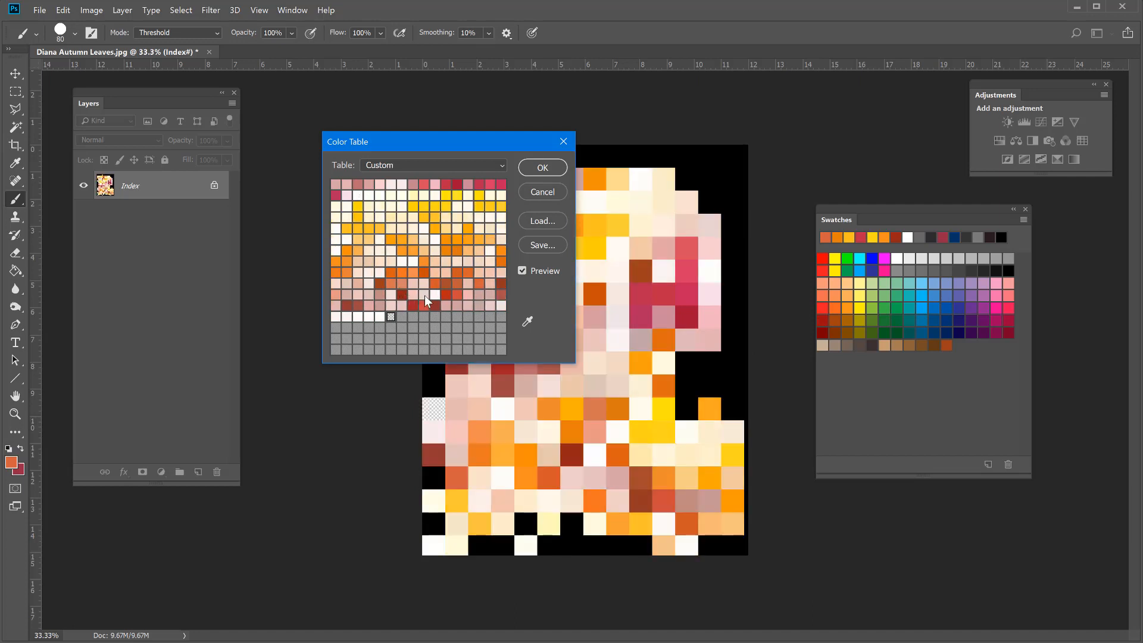
ctrl+click(434, 294)
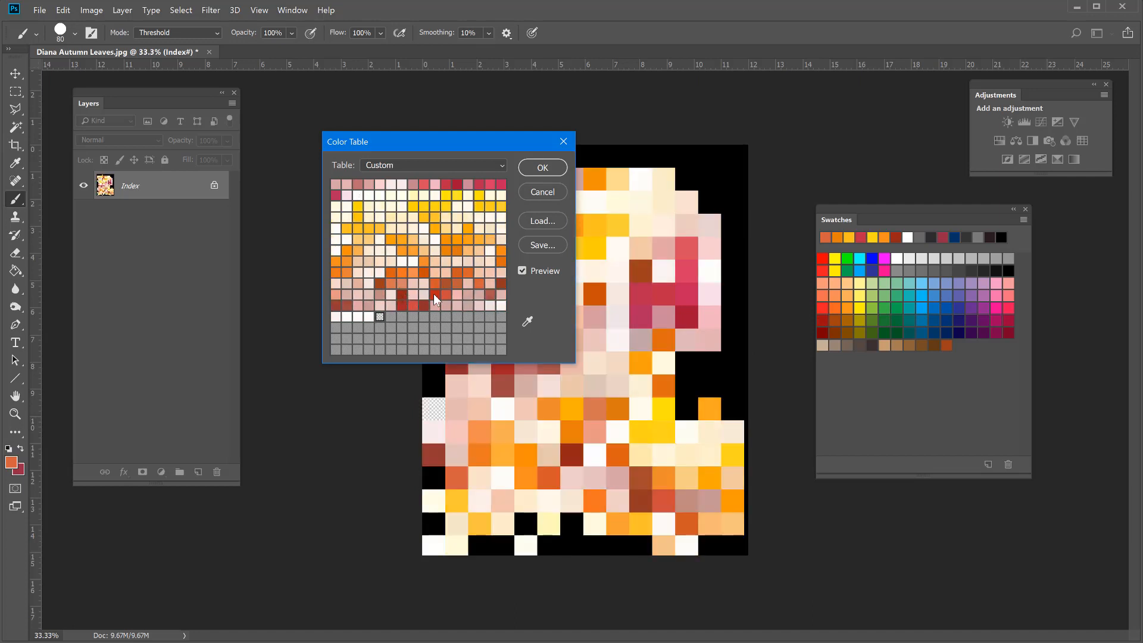
ctrl+click(347, 317)
ctrl+click(337, 317)
ctrl+click(500, 305)
ctrl+click(403, 294)
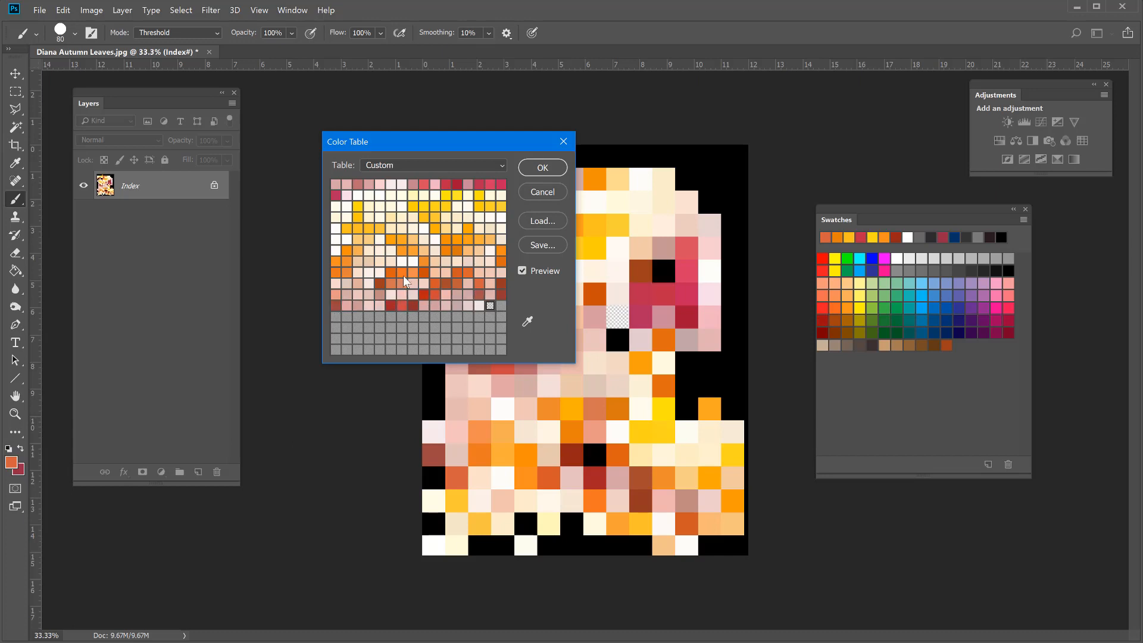
ctrl+click(425, 206)
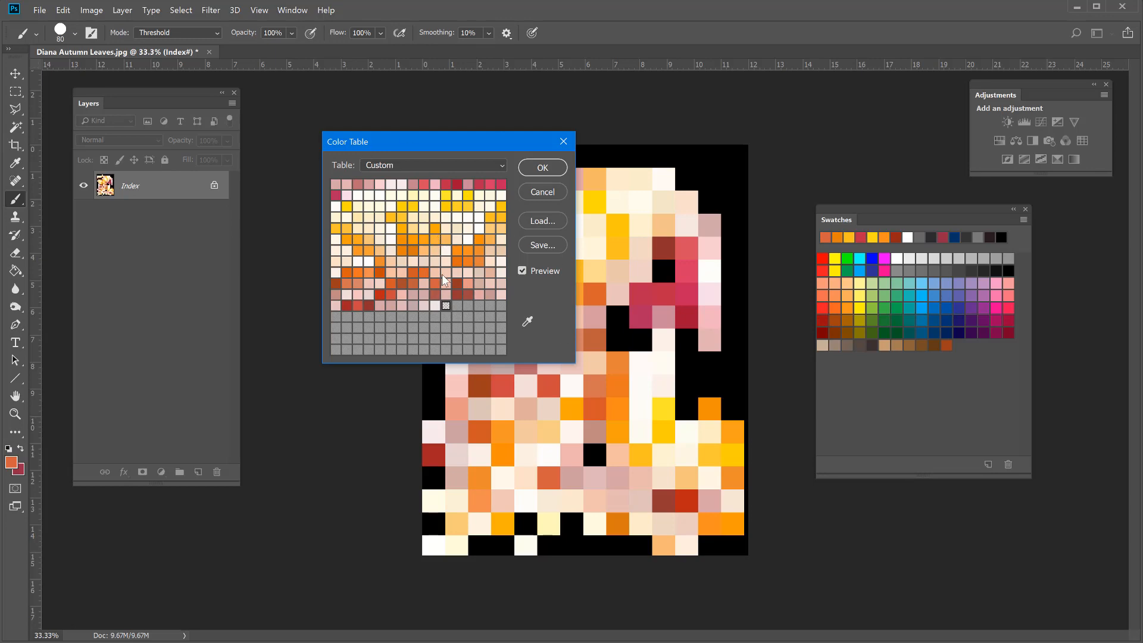
Step: Save the reduced color table as Autumn in ACT format in the Graphicious folder, and accept the table changes
click(555, 245)
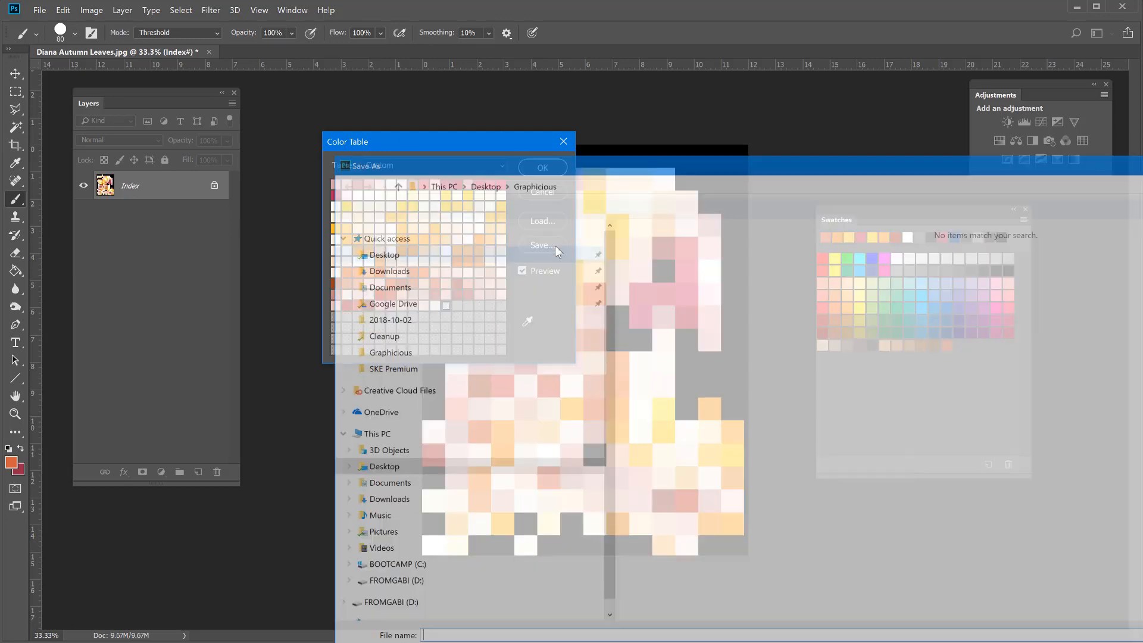
drag(559, 151, 330, 28)
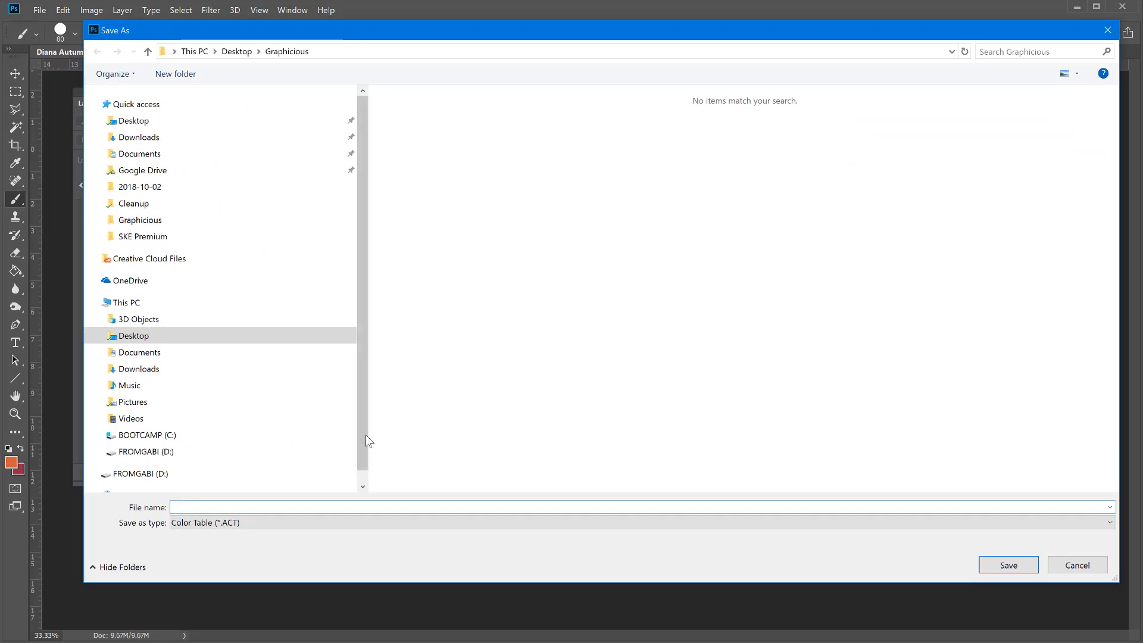
text(Autumn)
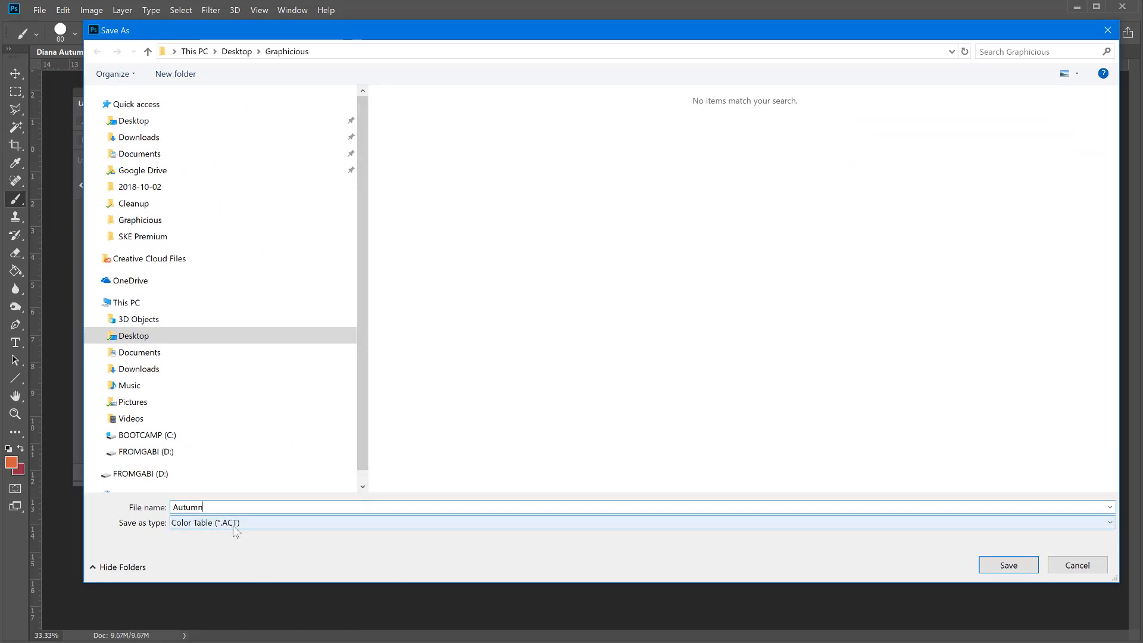
click(988, 563)
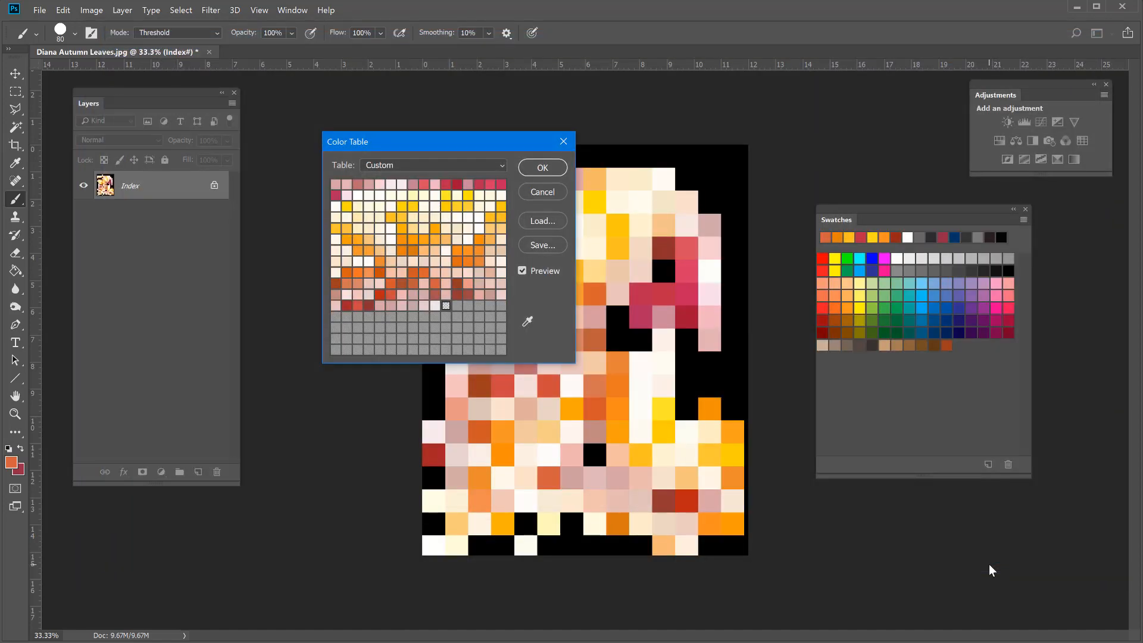
click(548, 169)
Step: Close the leaves image without saving and create a blank transparent RGB document of 1755 x 2482 px at 300 ppi
click(209, 52)
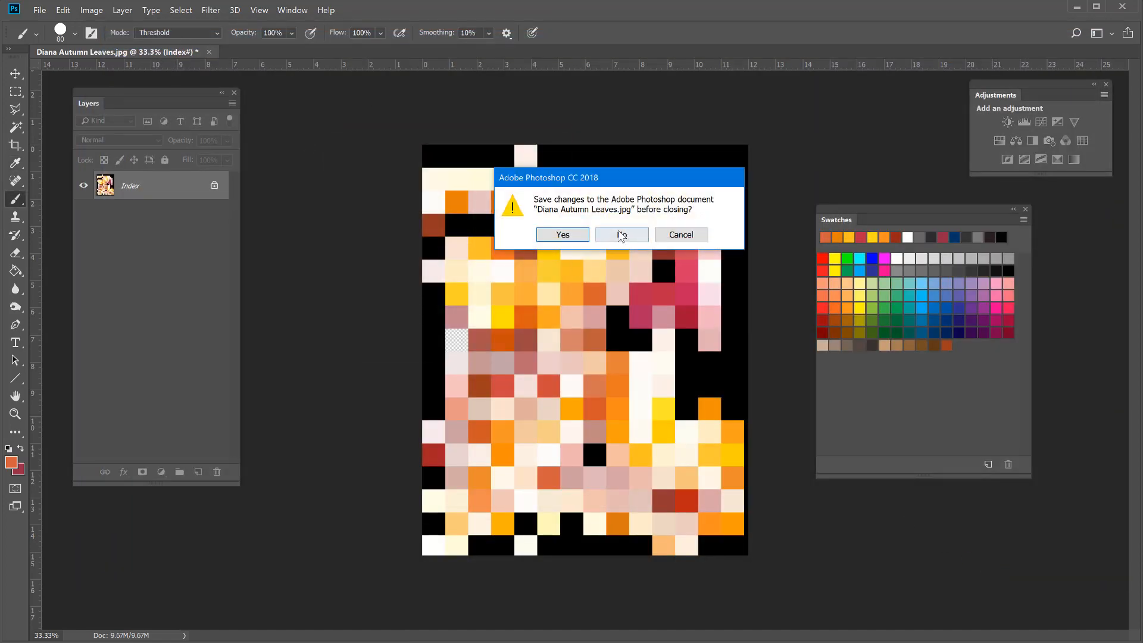
click(622, 234)
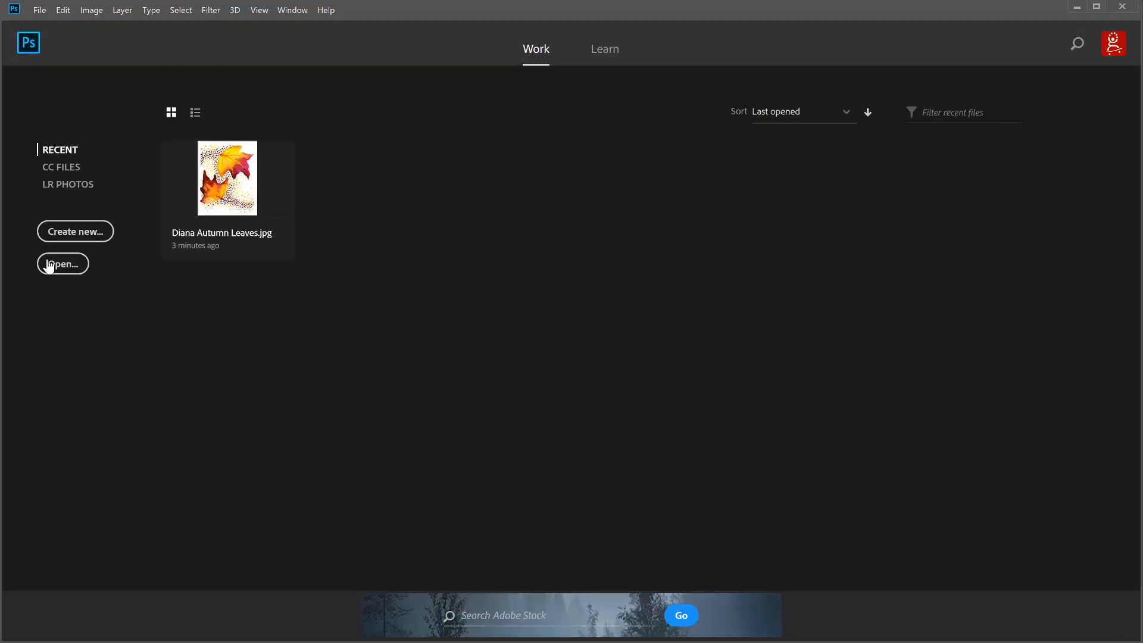
click(75, 231)
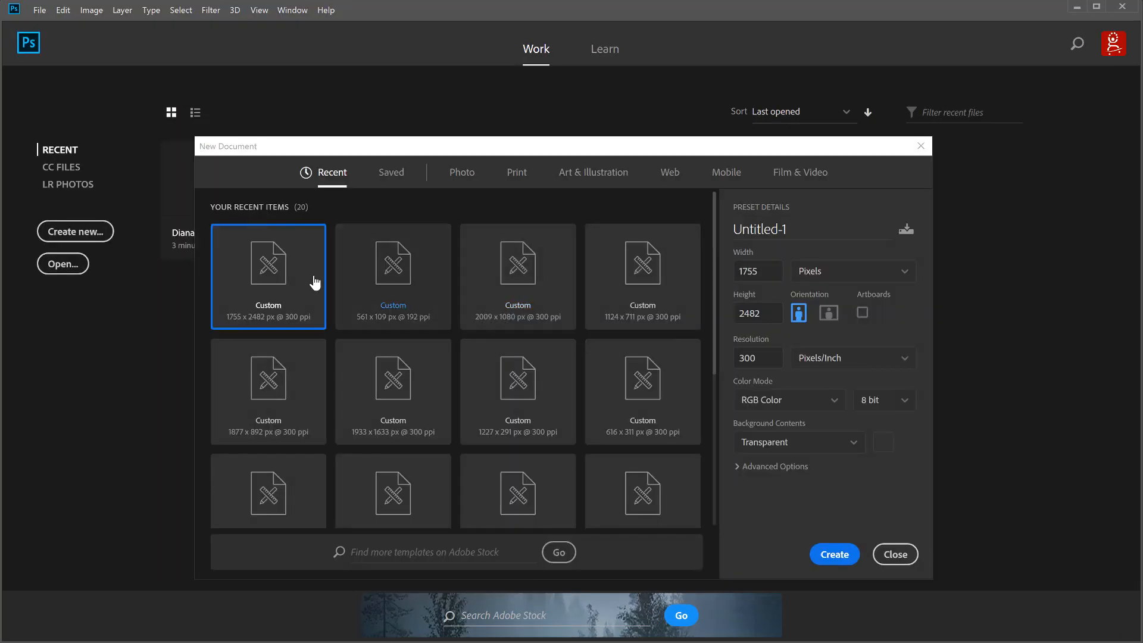
click(835, 554)
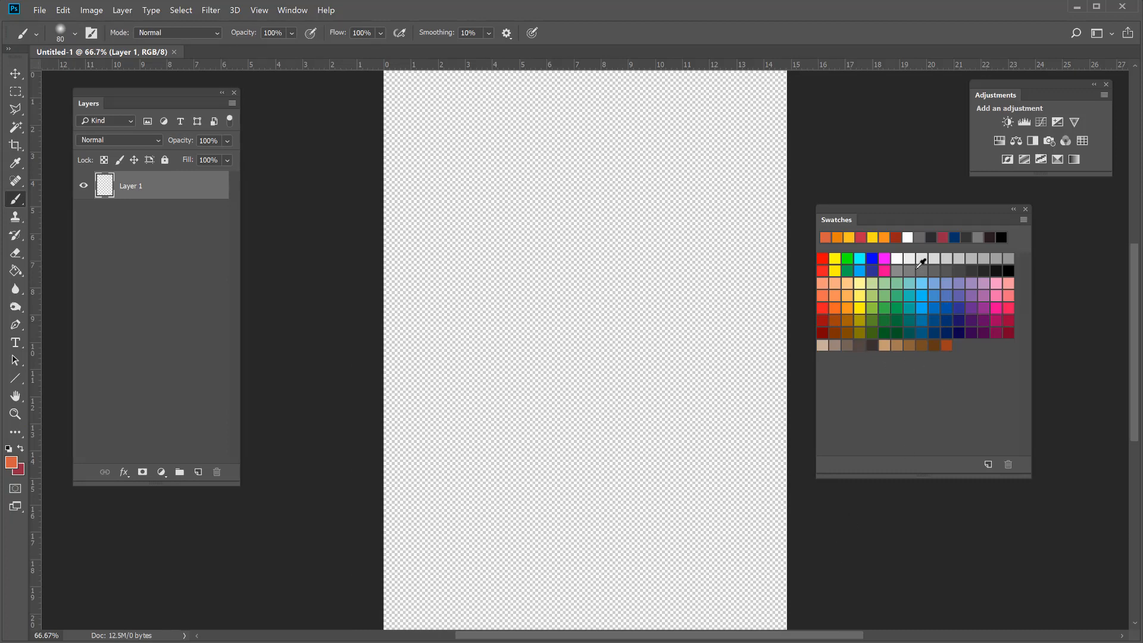
Step: Load the Autumn.act color table into the swatches and look through the added colors
click(1023, 219)
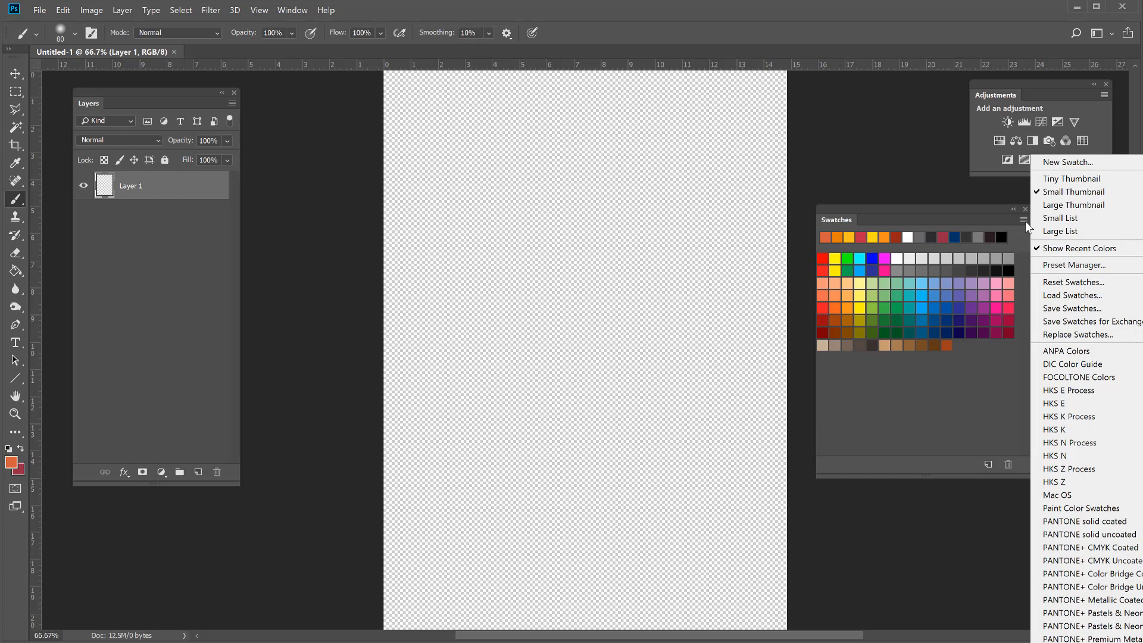
click(1060, 295)
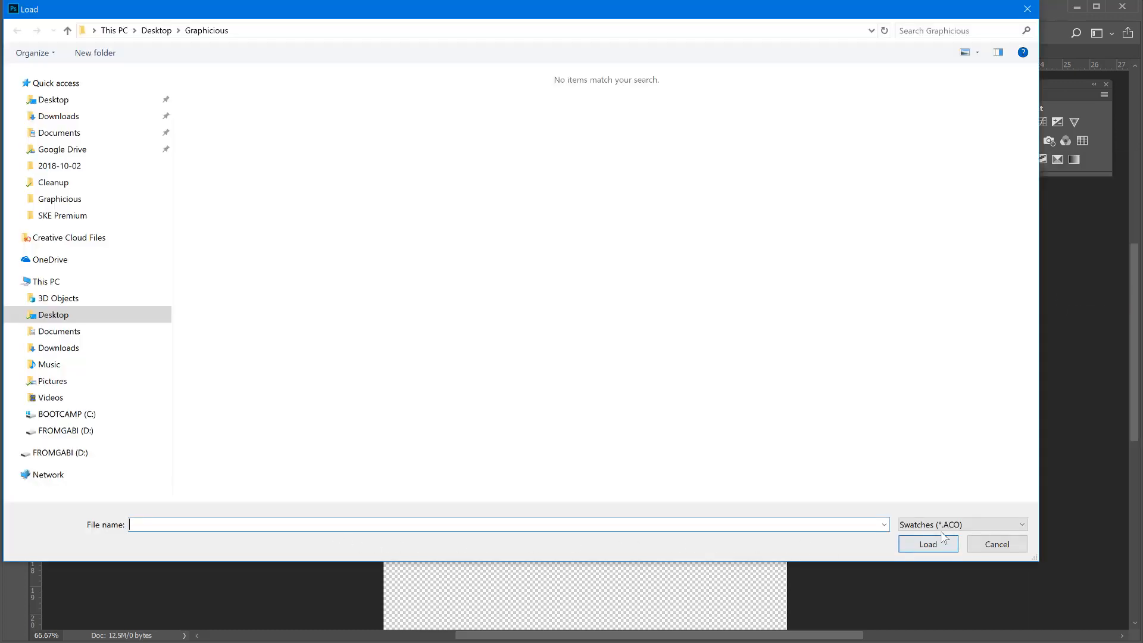
click(945, 523)
click(944, 546)
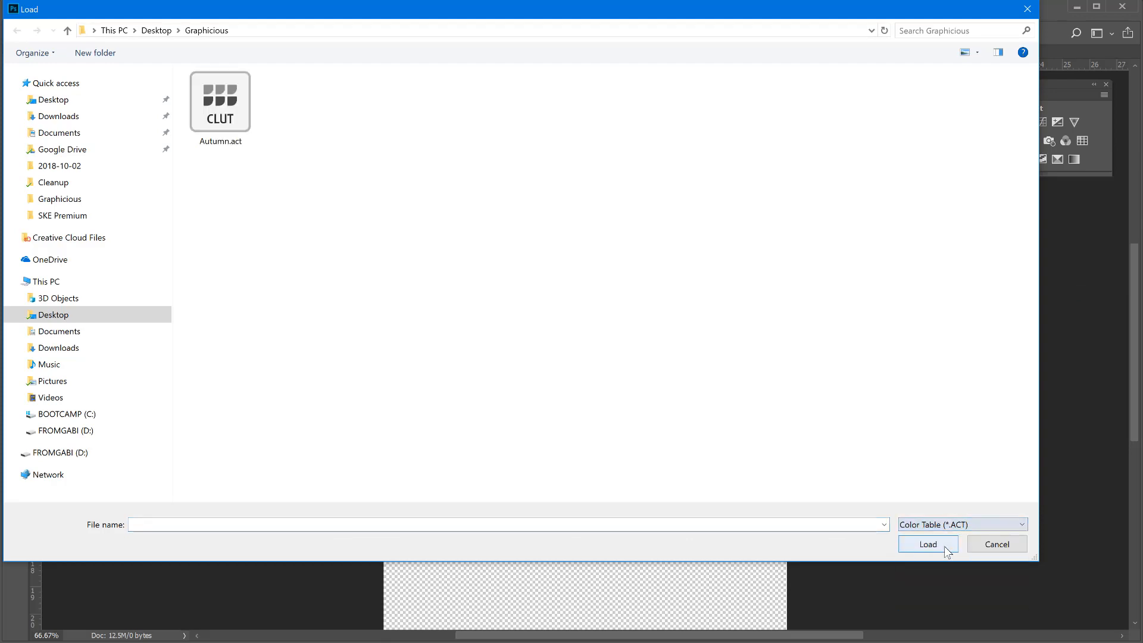
click(229, 122)
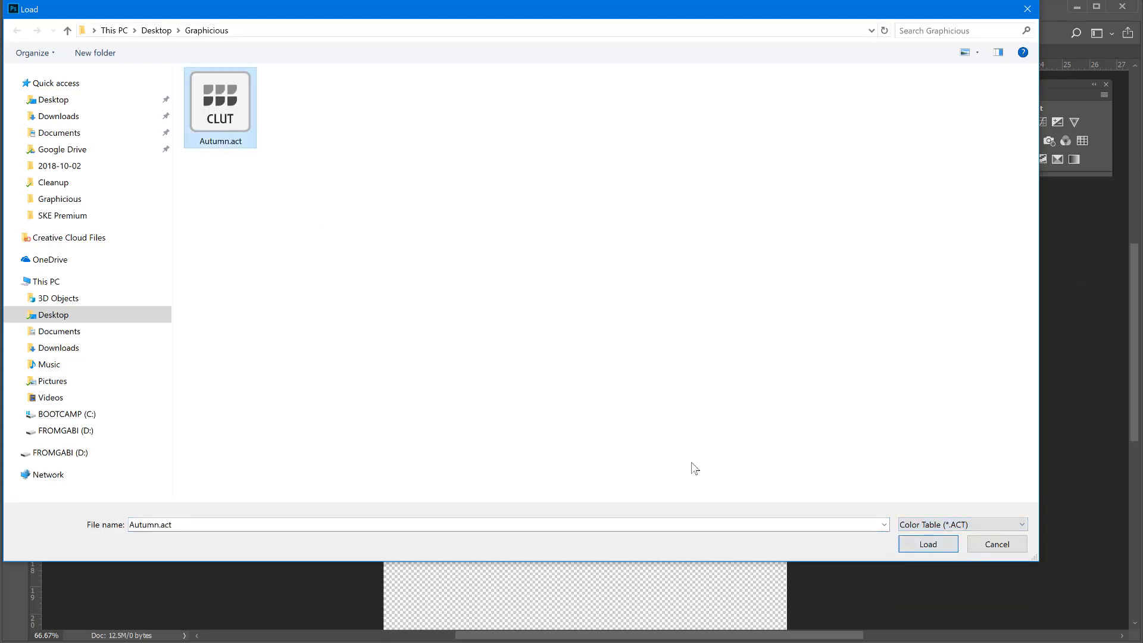
click(911, 544)
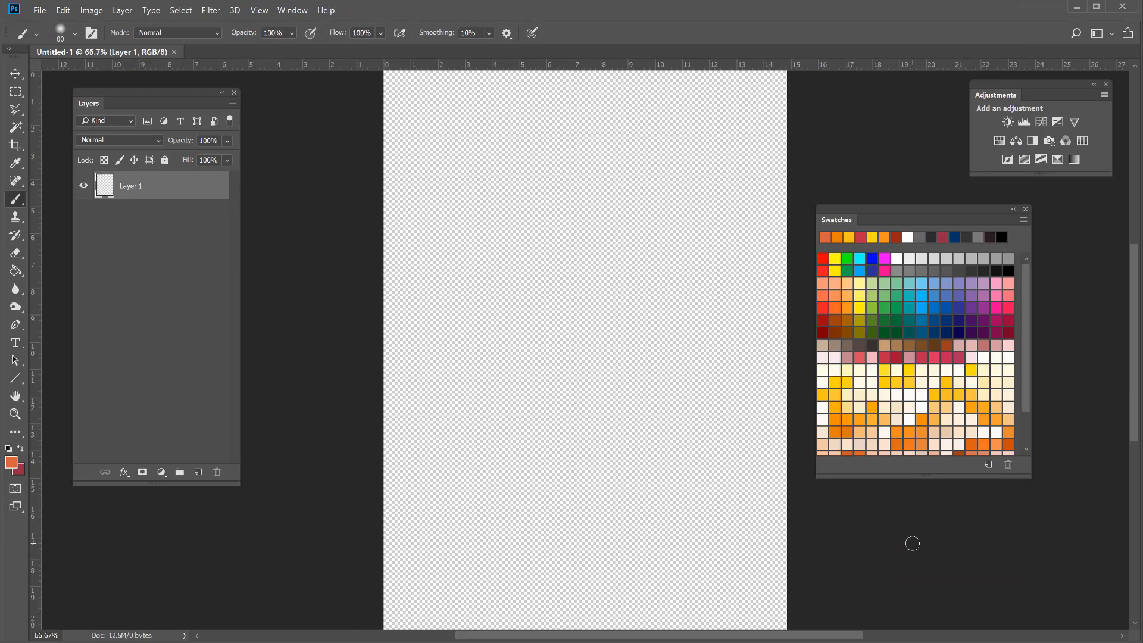
scroll(1019, 401, down, 2)
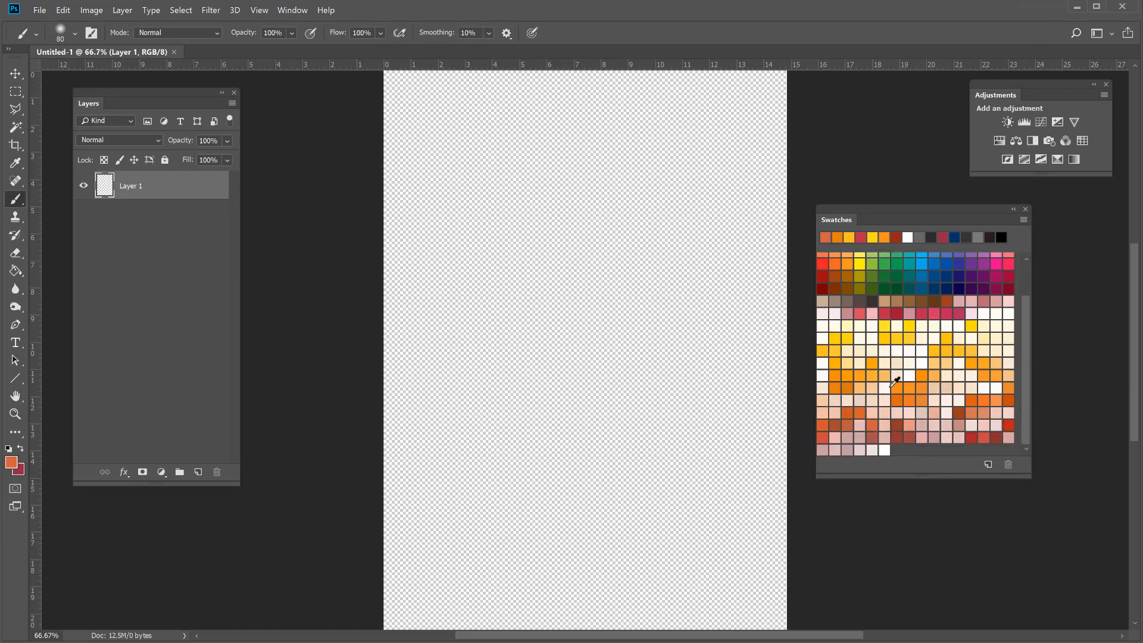
Step: Replace the current swatches with the Autumn.act color table from the Graphicious folder, without saving the changes to the old swatches
click(1023, 221)
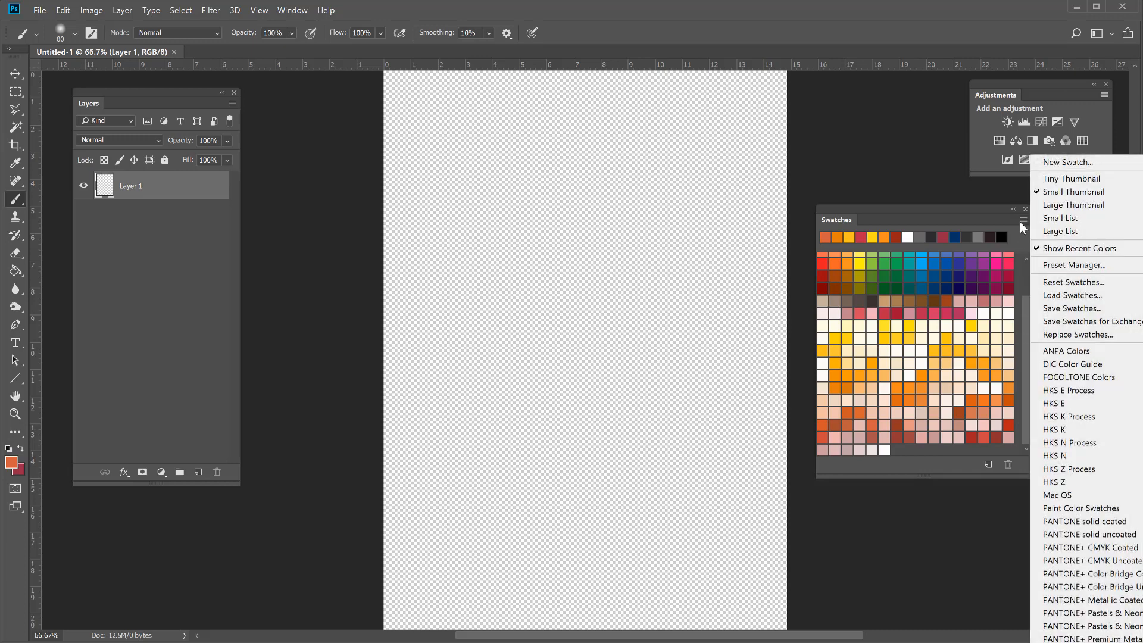
click(1058, 336)
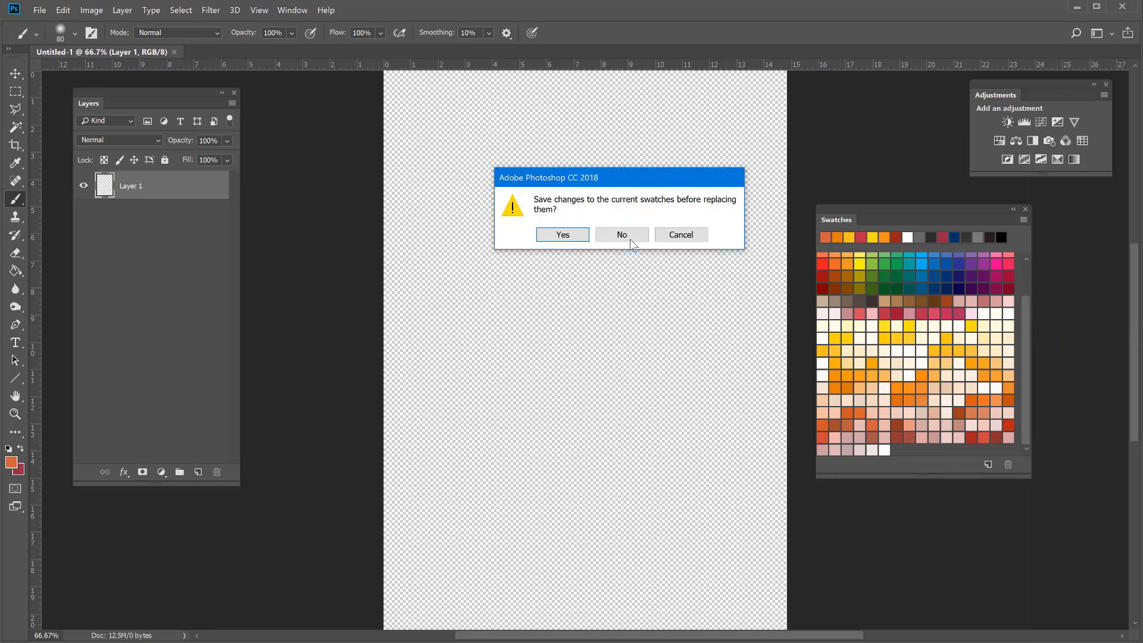
click(629, 238)
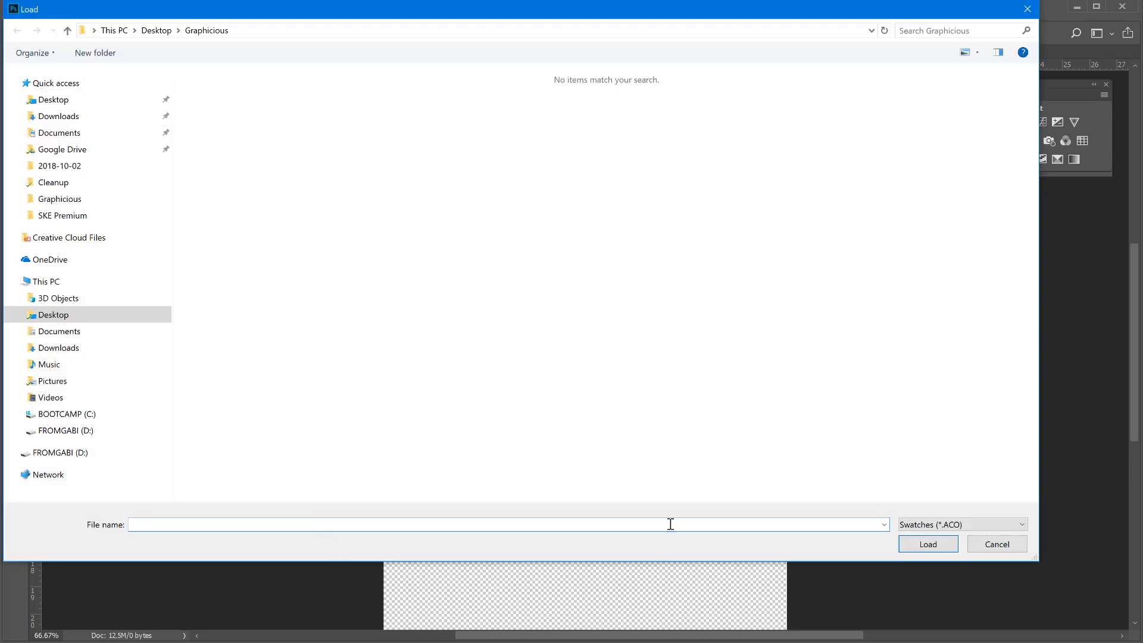
click(987, 526)
click(964, 545)
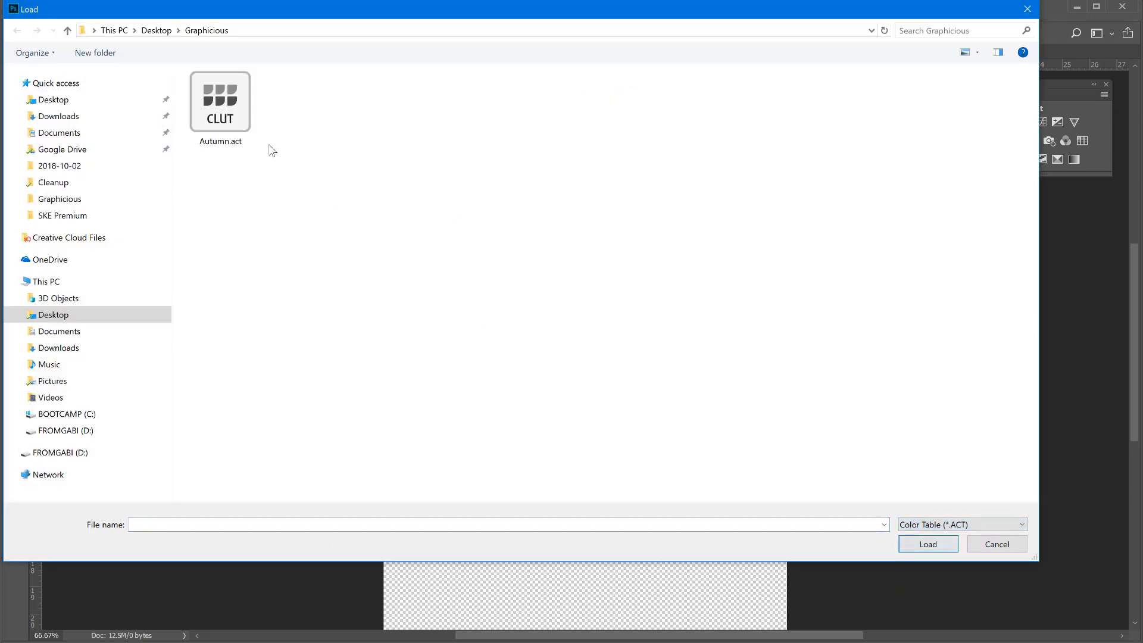
click(232, 111)
click(927, 543)
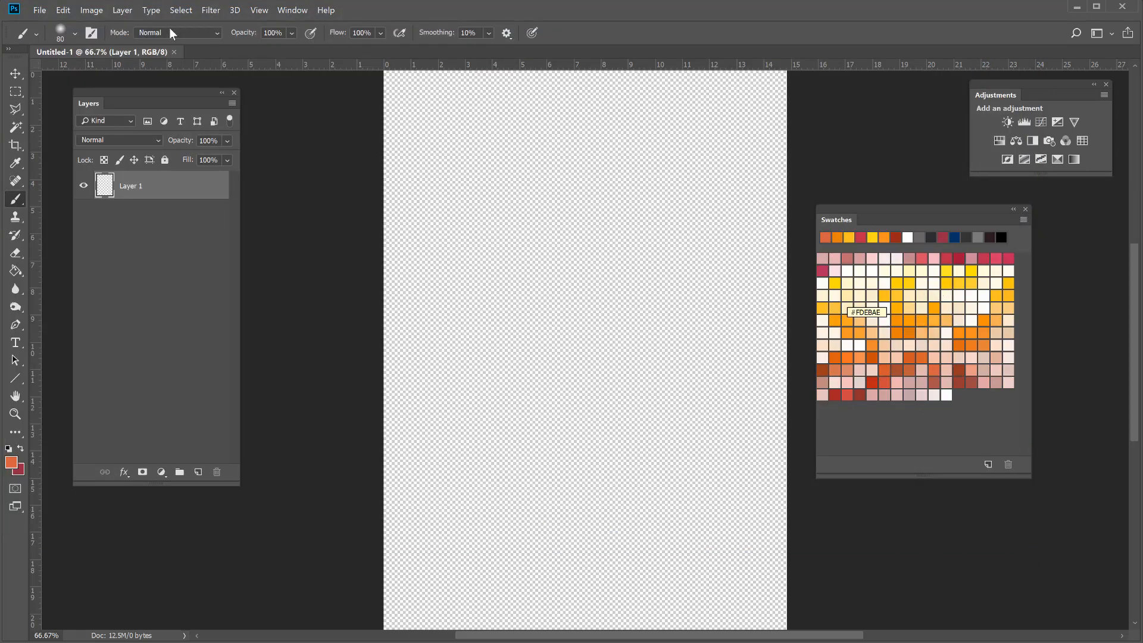
Step: Flatten the image to a white background and brush four wavy vertical test strokes in yellow, dark orange, light orange and yellow swatch colors
click(122, 10)
click(188, 488)
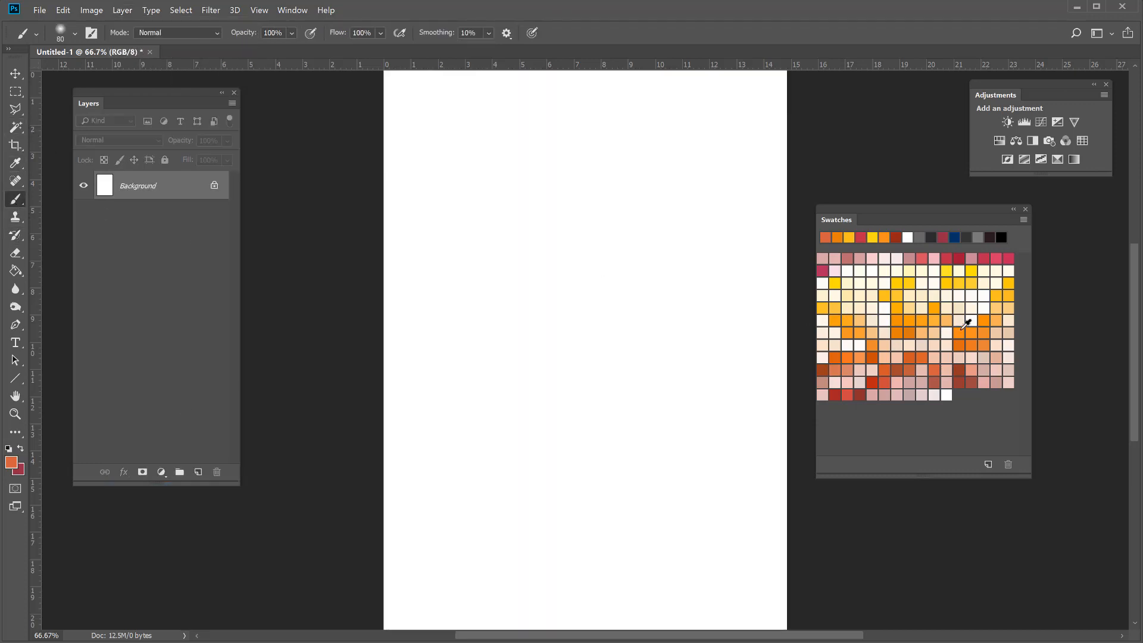
click(911, 281)
mouse_move(536, 160)
mouse_down()
mouse_move(579, 327)
mouse_move(563, 420)
mouse_up()
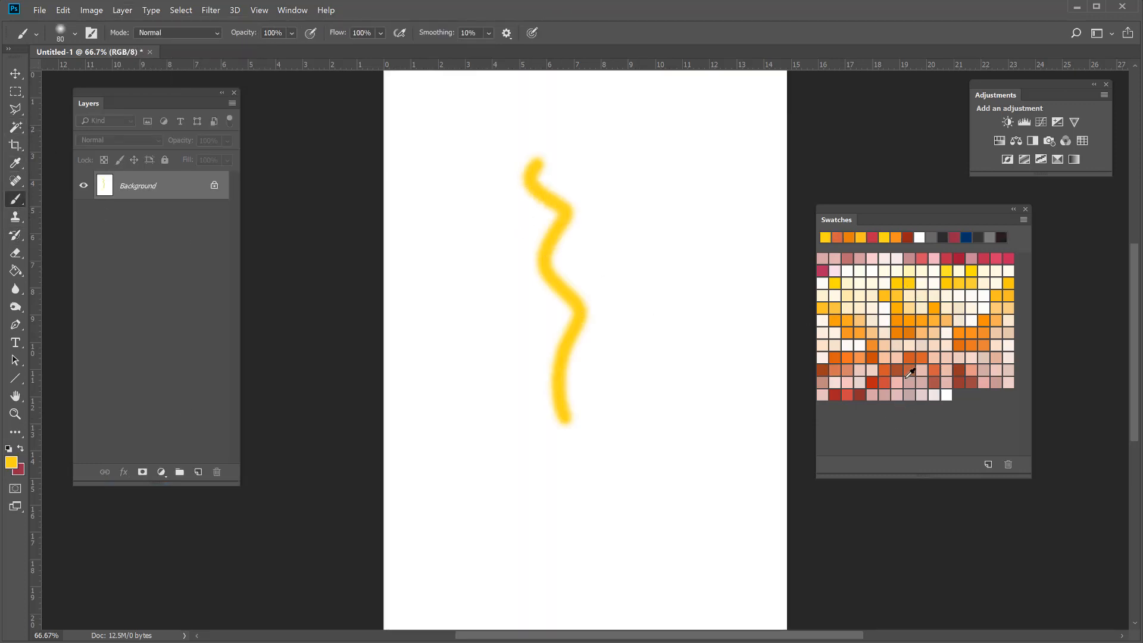
click(912, 360)
drag(572, 140, 573, 441)
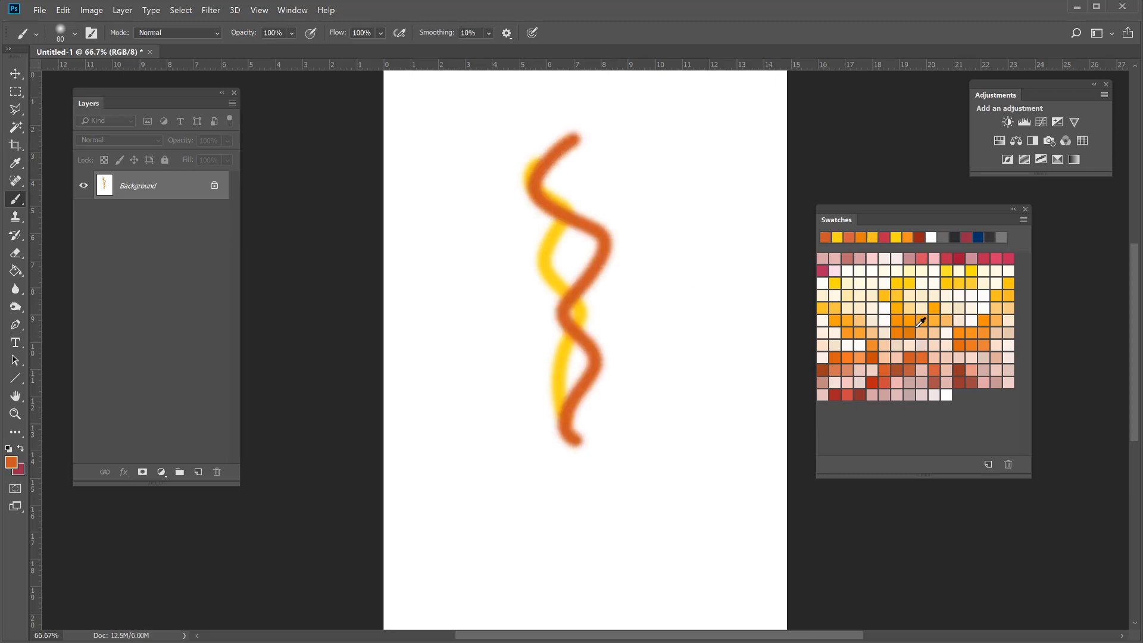
click(897, 304)
mouse_move(568, 140)
mouse_down()
mouse_move(676, 258)
mouse_move(659, 444)
mouse_move(646, 446)
mouse_up()
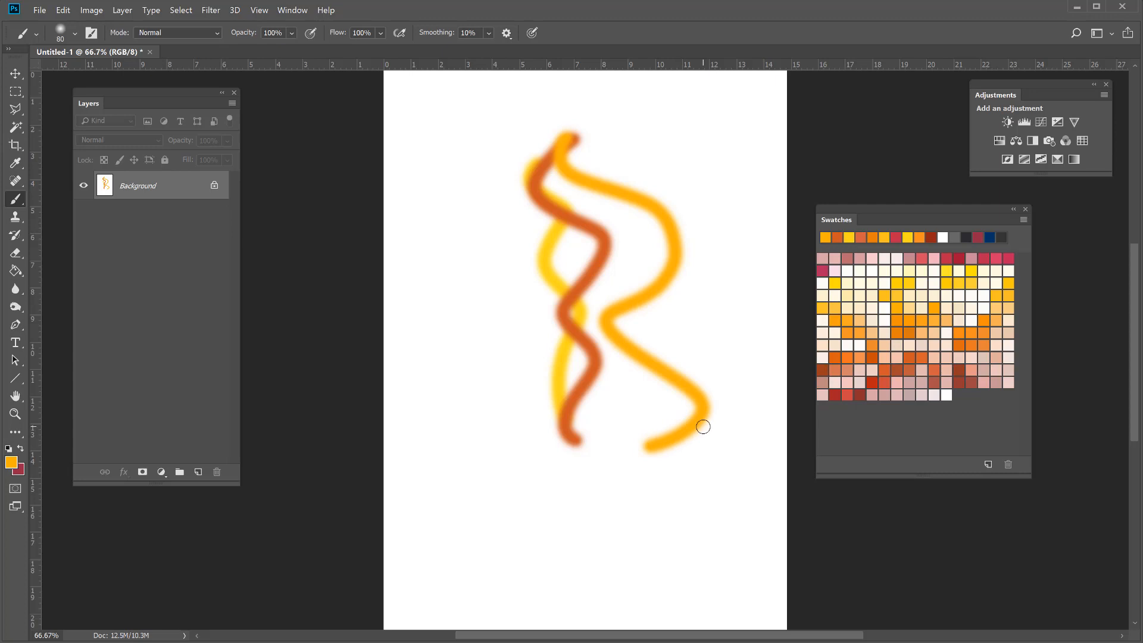
click(898, 283)
mouse_move(509, 197)
mouse_down()
mouse_move(538, 314)
mouse_move(543, 479)
mouse_up()
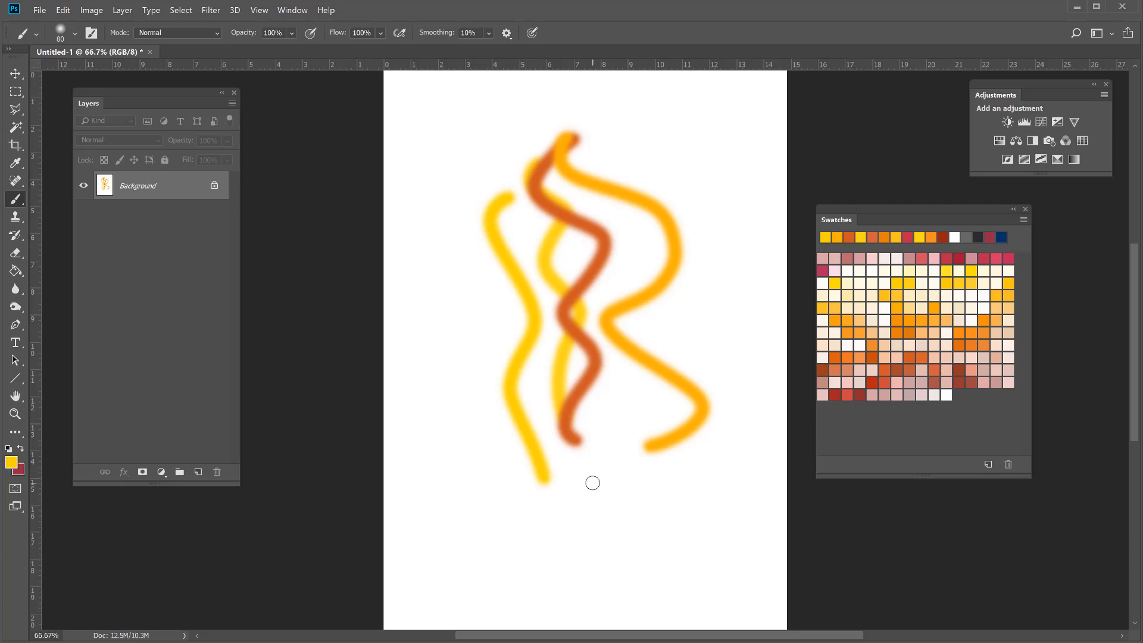